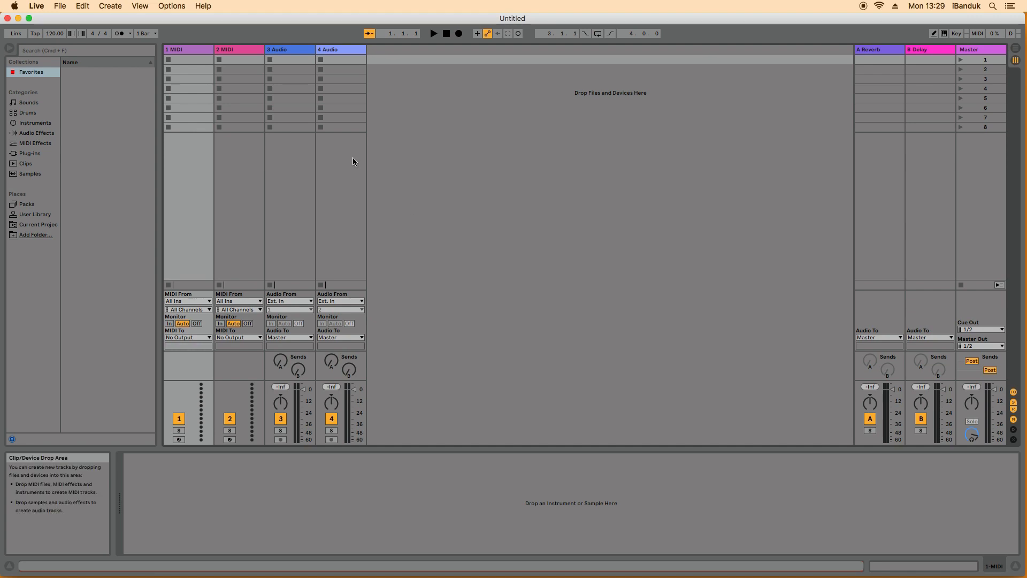
# Create a new, empty Live Set from the File menu.
pyautogui.click(60, 6)
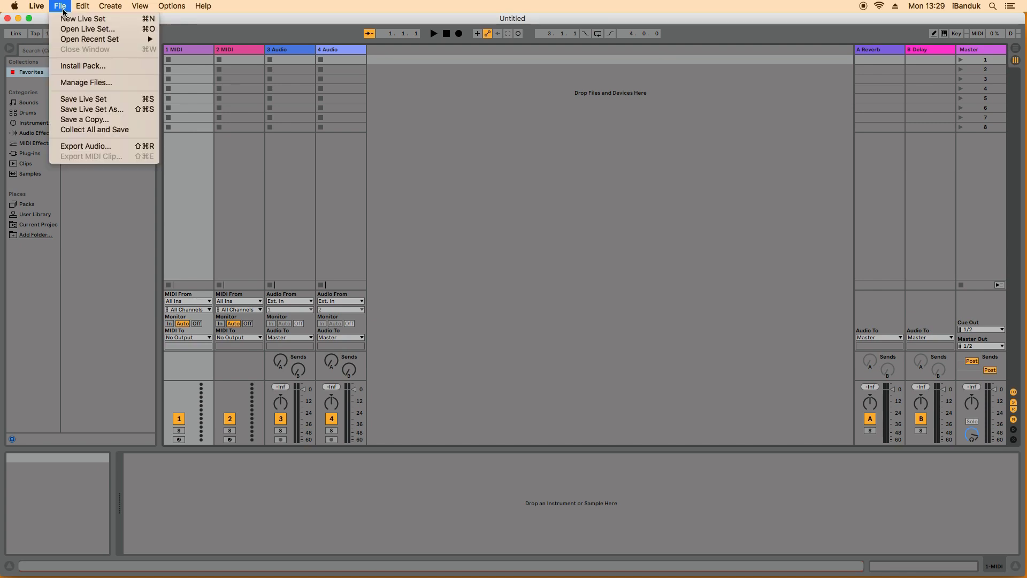
pyautogui.click(75, 19)
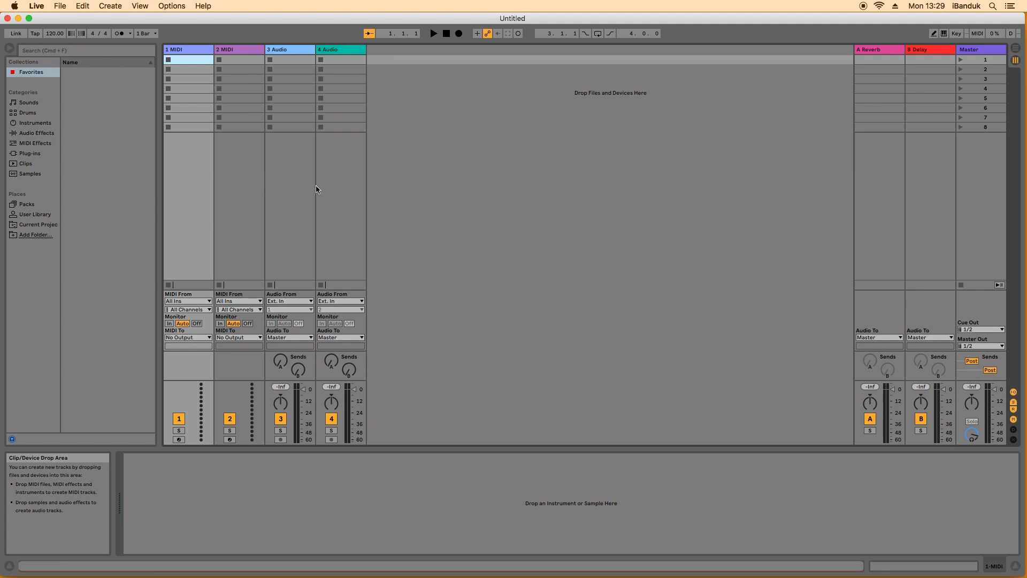
# Load the Impulse Backbeat Room drum kit onto the first MIDI track.
pyautogui.click(29, 124)
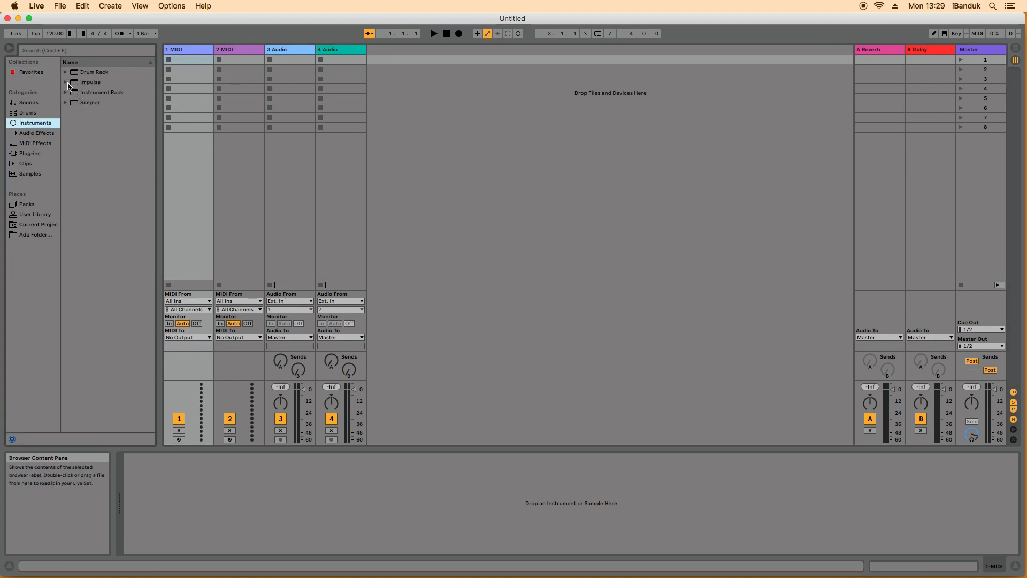
pyautogui.click(66, 83)
pyautogui.click(107, 92)
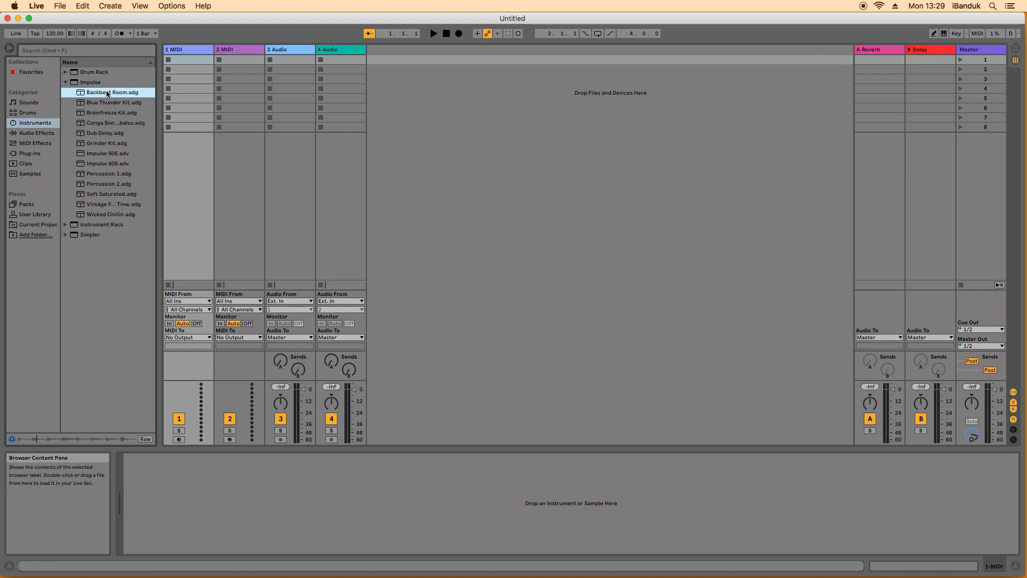
pyautogui.moveTo(109, 94); pyautogui.dragTo(181, 175)
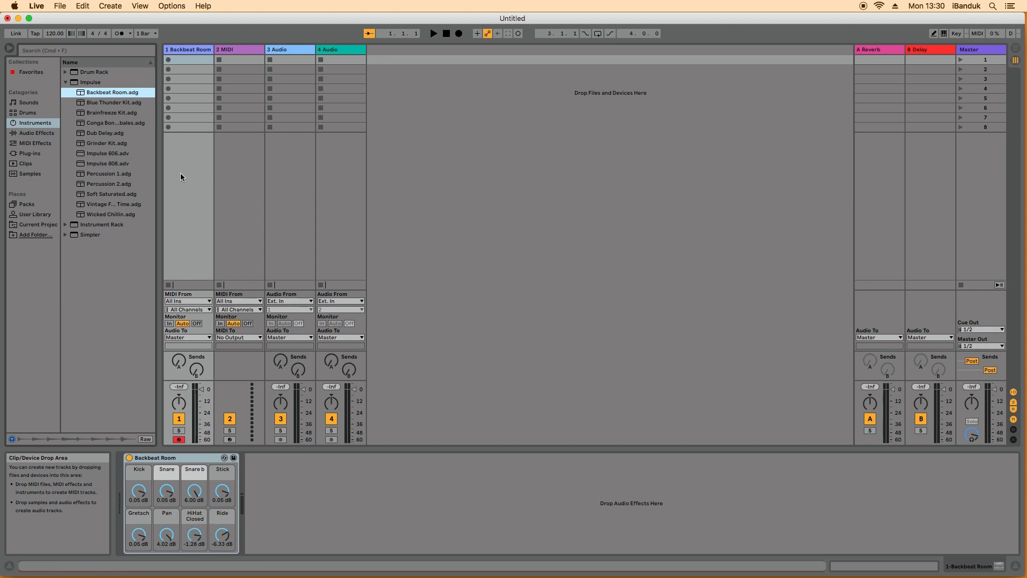
# Load the Instrument Rack's Synth Rhythmic Bass Groove preset onto the second MIDI track.
pyautogui.click(64, 82)
pyautogui.click(65, 92)
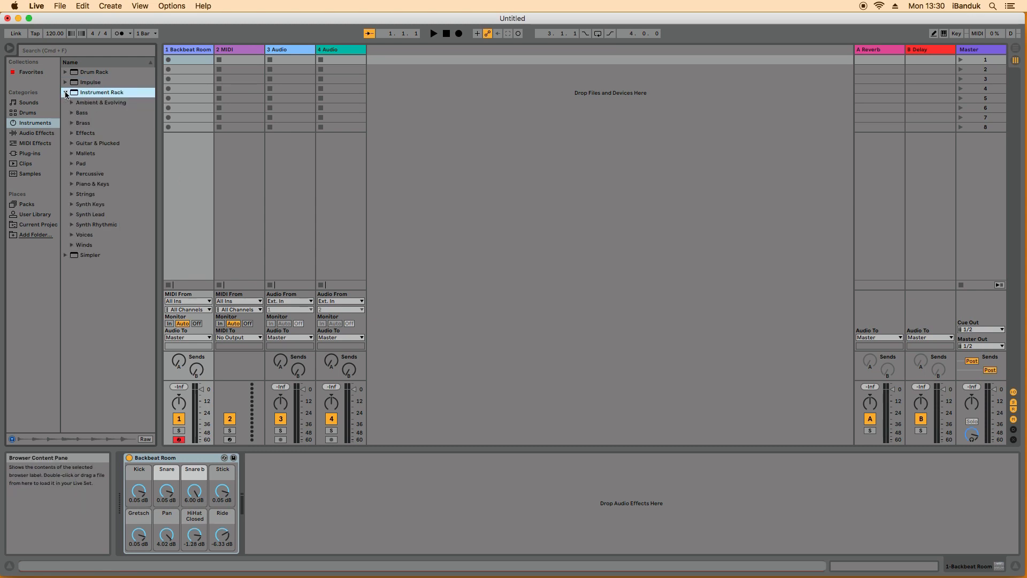
pyautogui.click(74, 226)
pyautogui.click(103, 257)
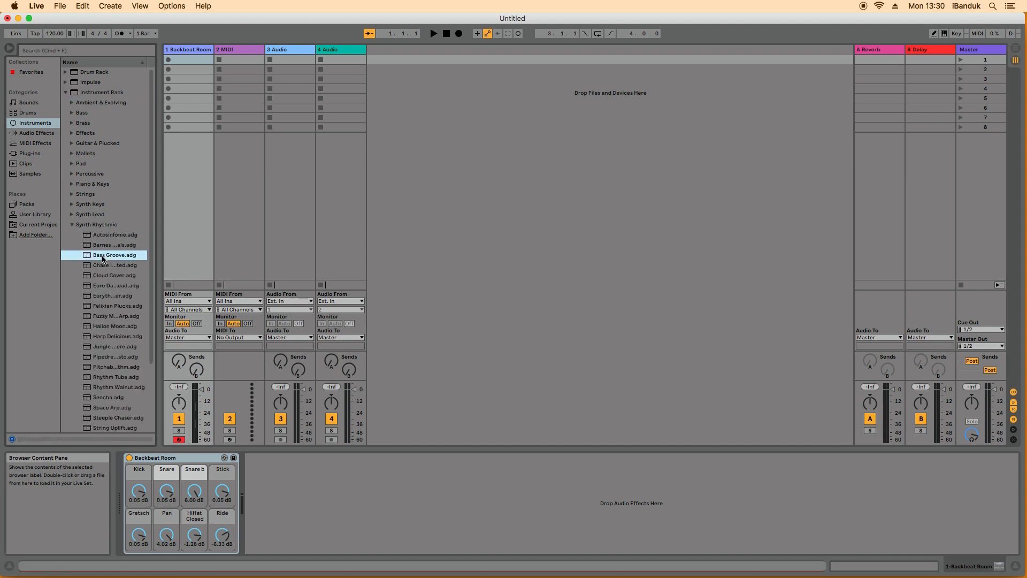
pyautogui.moveTo(103, 257); pyautogui.dragTo(232, 176)
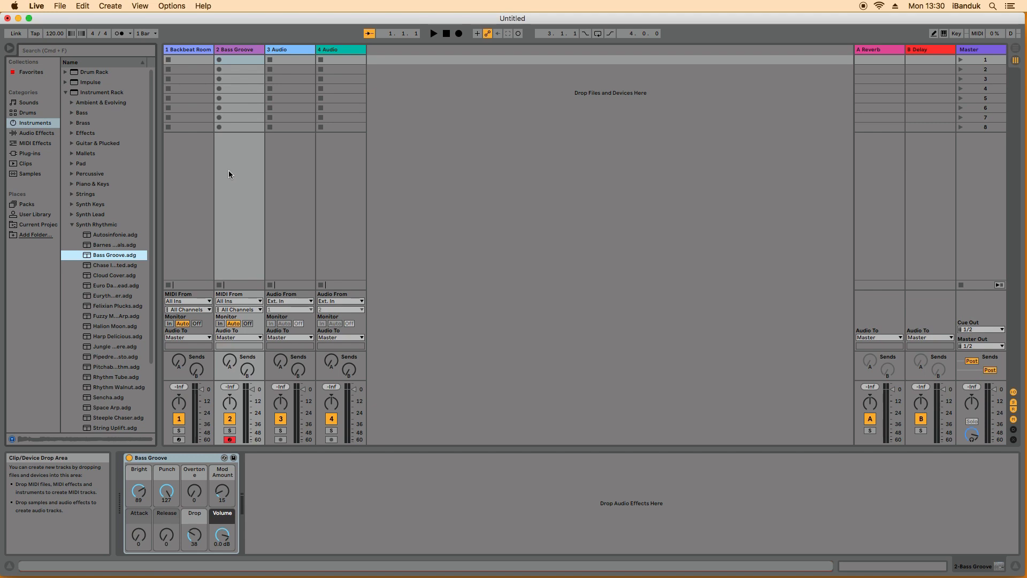
# Create an empty MIDI clip in the drum track's second slot and enable Draw Mode.
pyautogui.doubleClick(184, 70)
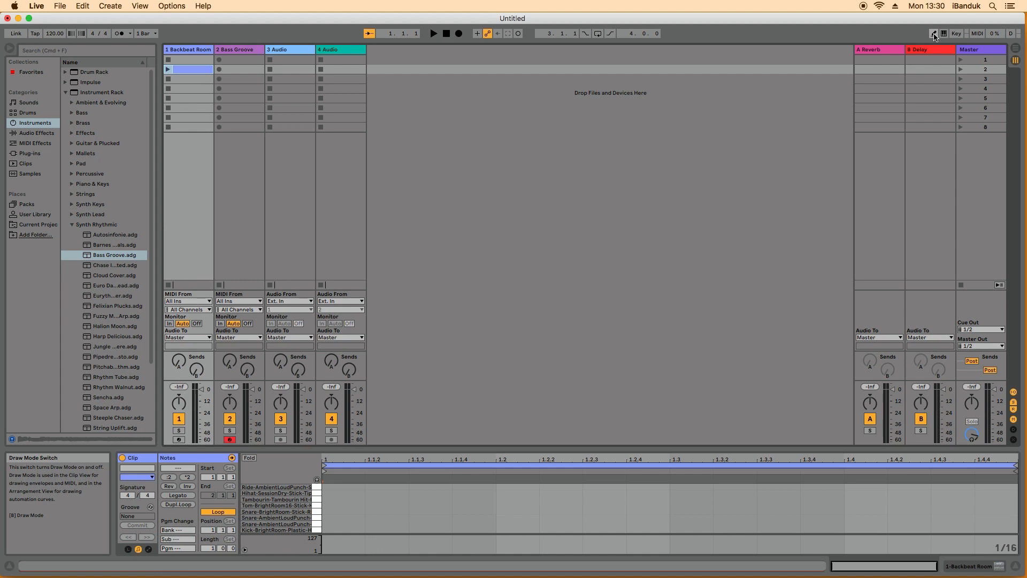
pyautogui.click(934, 34)
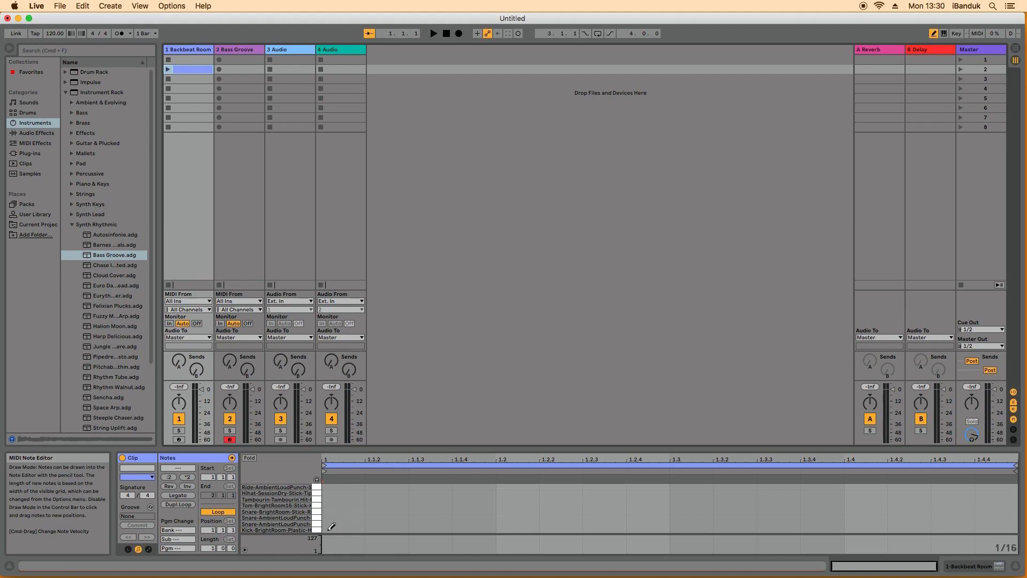
# Draw kicks on beats 1–4 and snares at 1.1.3, 1.2.3, 1.3.3 and 1.4.3.
pyautogui.click(330, 529)
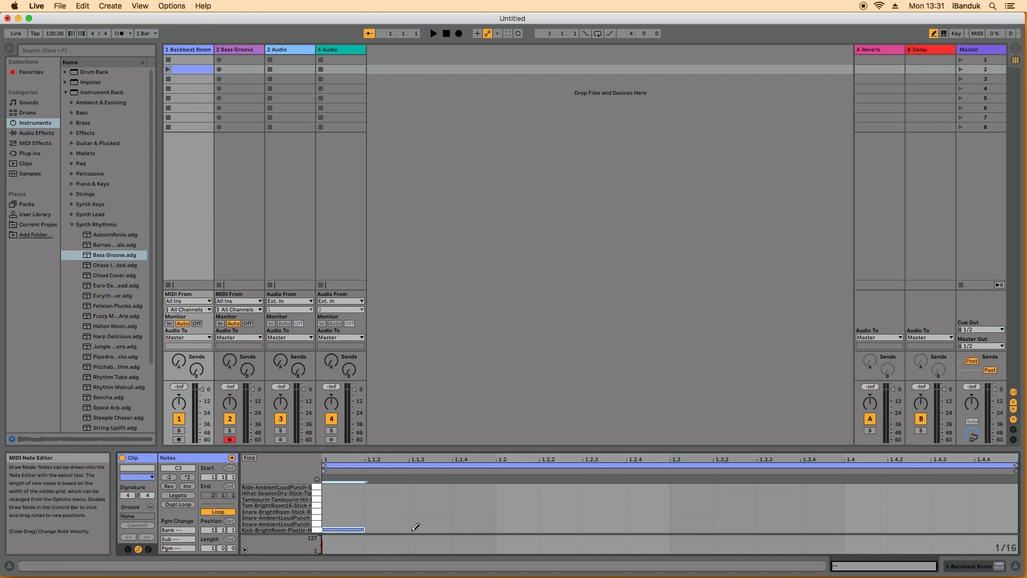
pyautogui.click(424, 523)
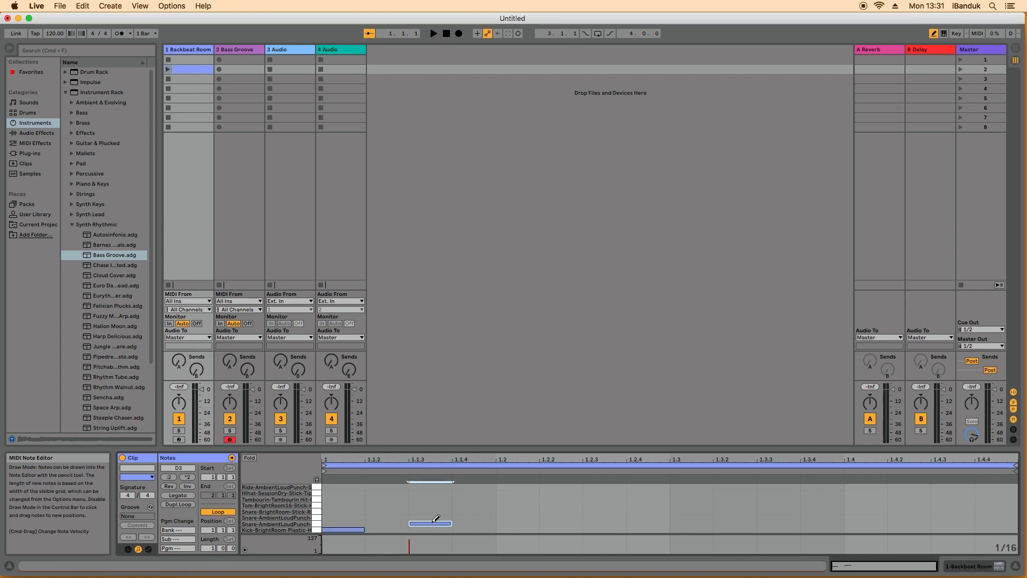
pyautogui.click(509, 529)
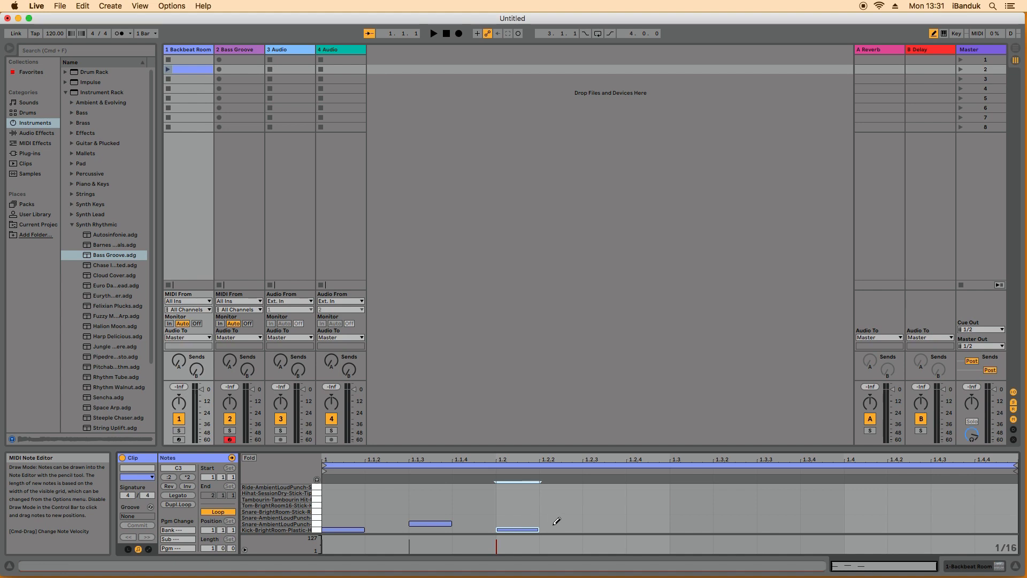
pyautogui.click(555, 515)
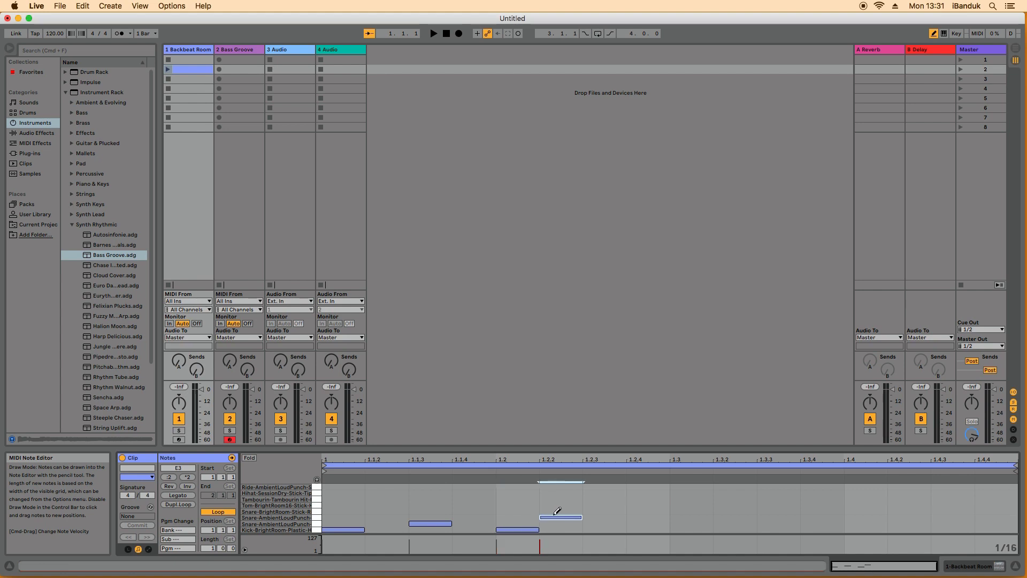
pyautogui.click(578, 517)
pyautogui.click(598, 517)
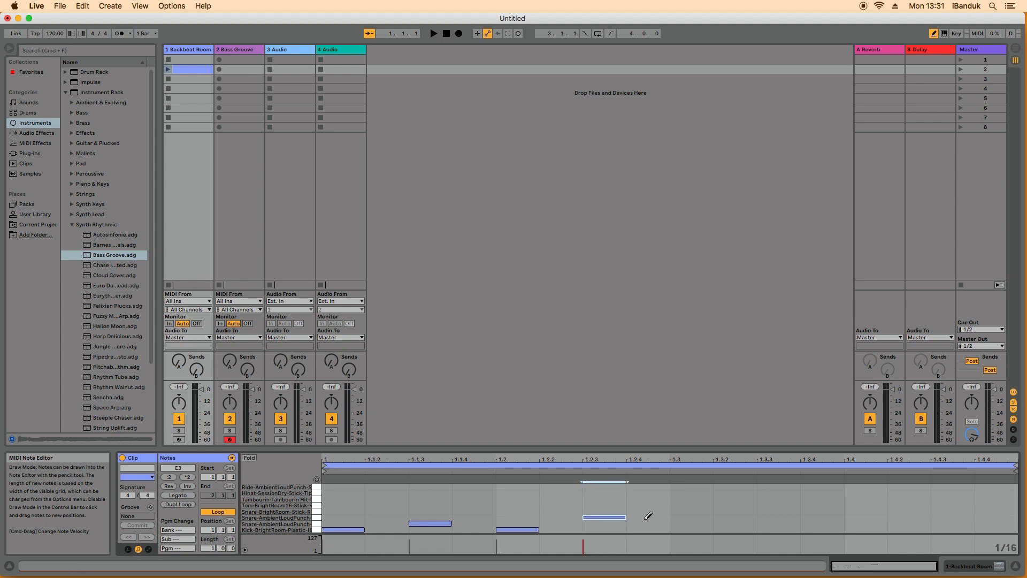
pyautogui.click(690, 529)
pyautogui.click(762, 522)
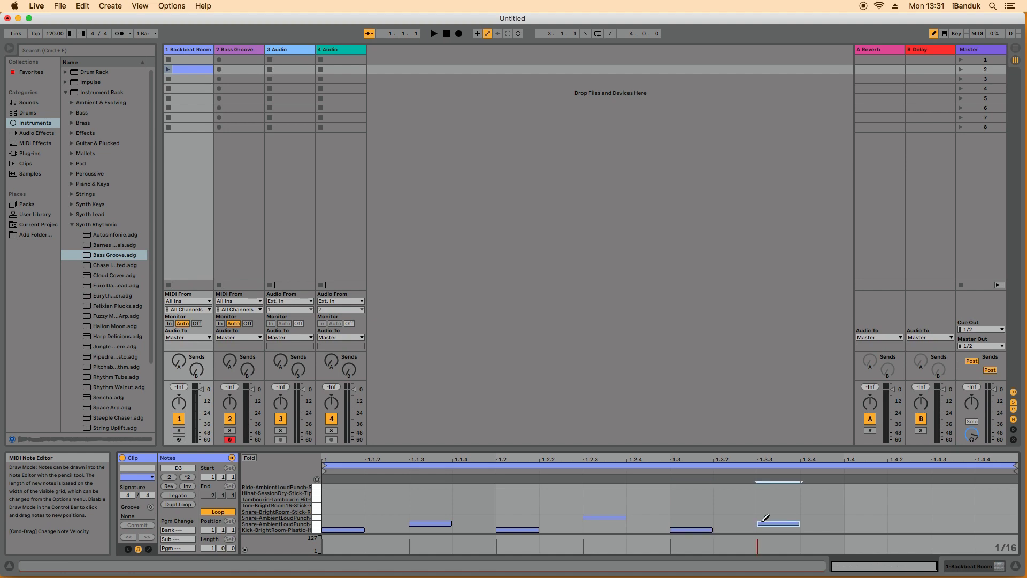
pyautogui.click(855, 529)
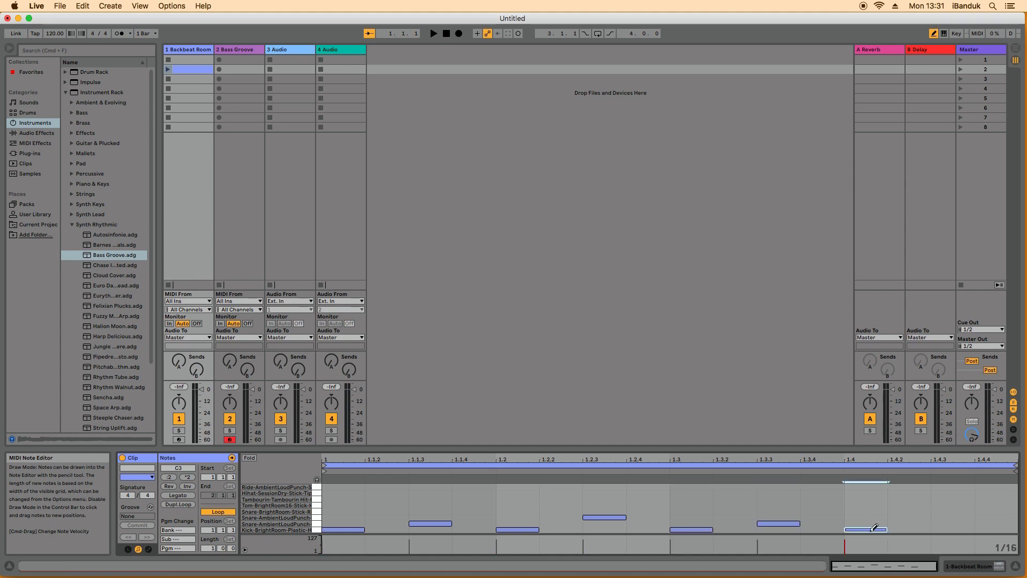
pyautogui.click(938, 516)
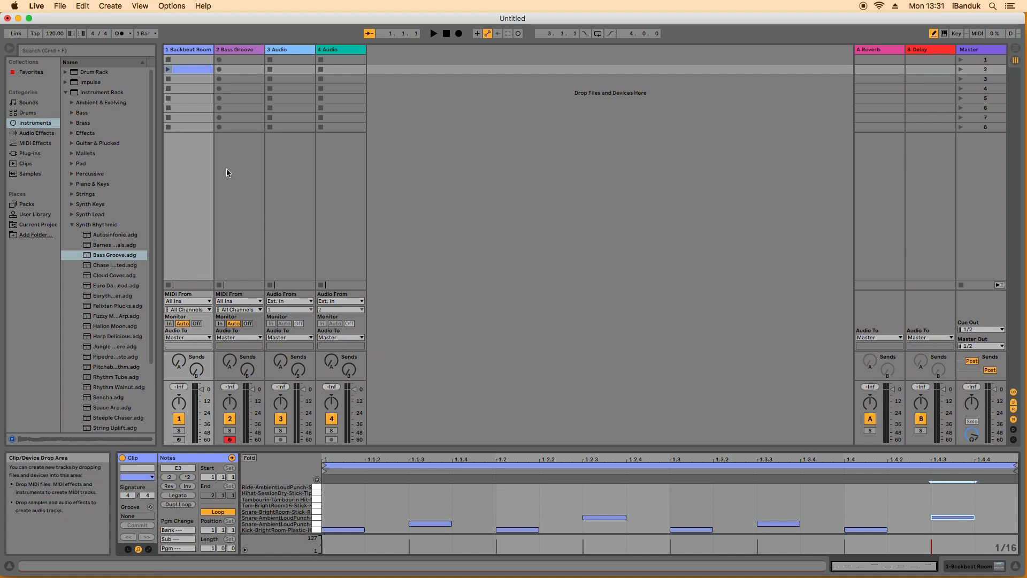
# Launch the drum clip to hear the loop, then stop the drum track.
pyautogui.click(168, 70)
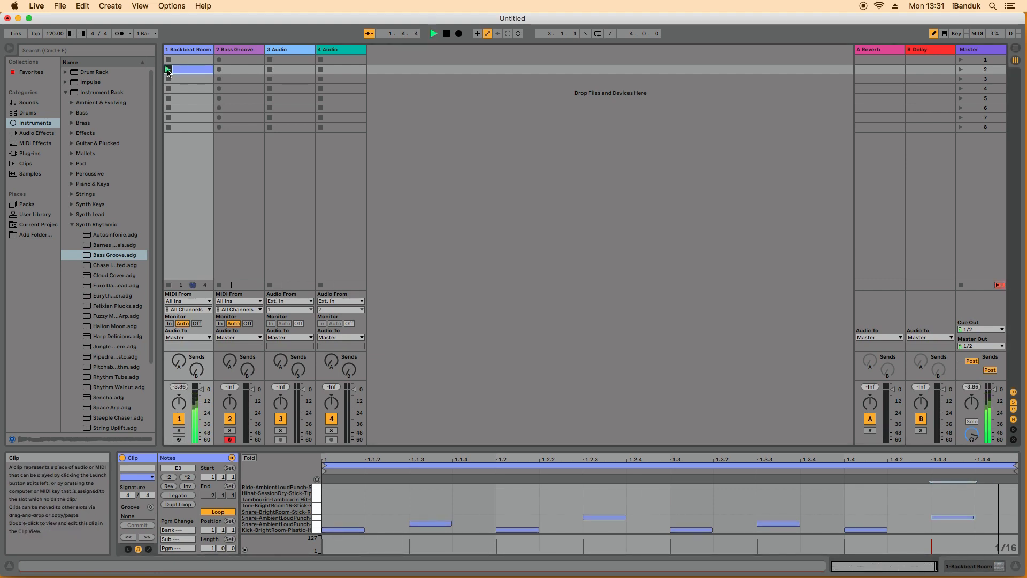
pyautogui.click(168, 127)
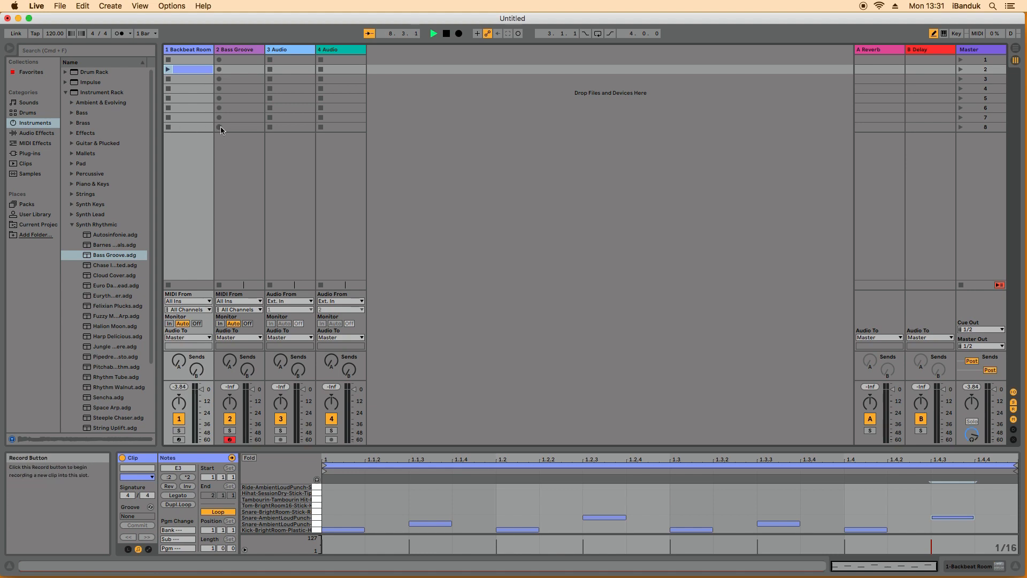
pyautogui.click(197, 80)
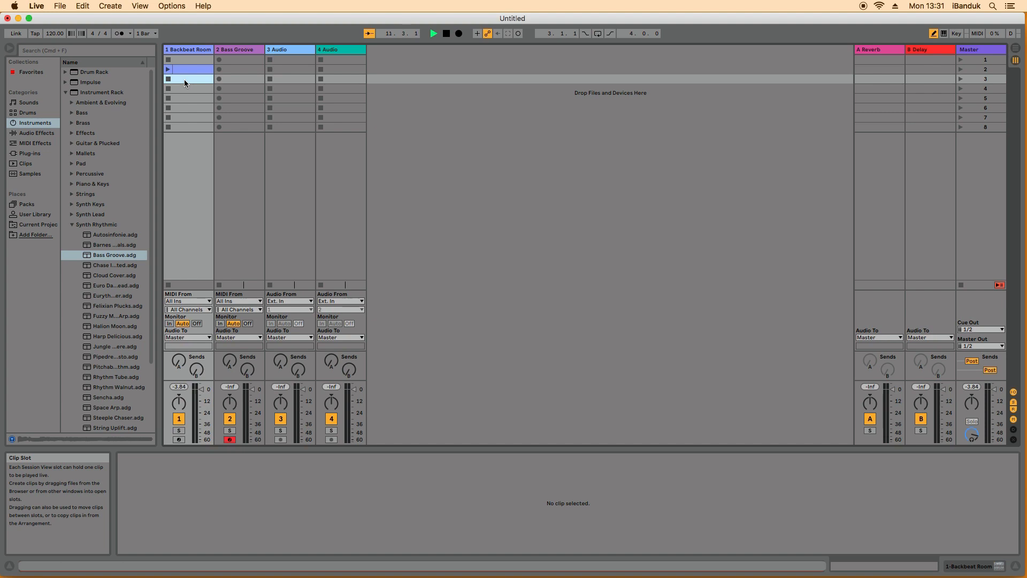
# Create a drum clip in slot 3 with a kick at 1.4 and D3 at 1.4.3, play it, then stop.
pyautogui.doubleClick(184, 79)
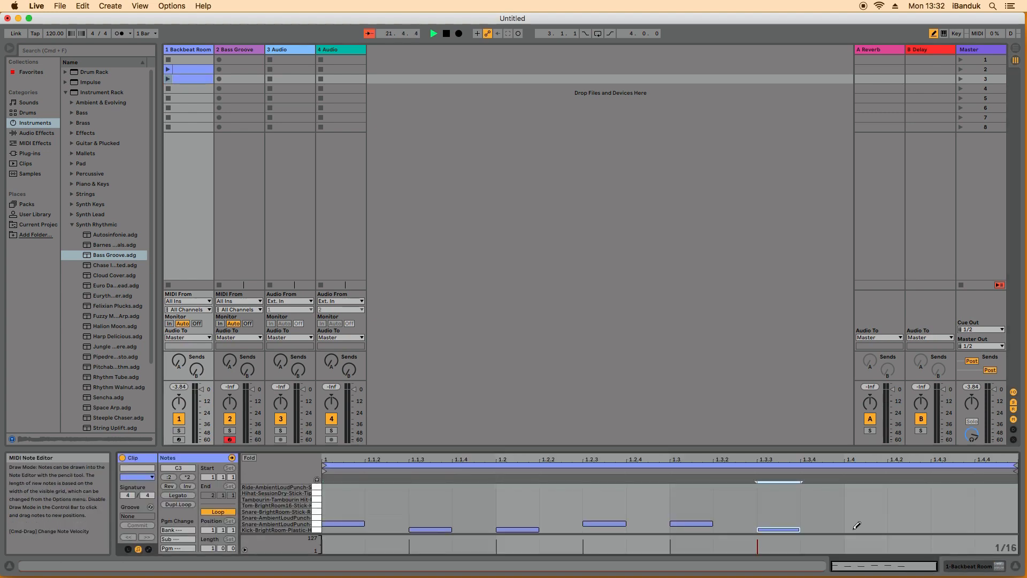
pyautogui.click(856, 529)
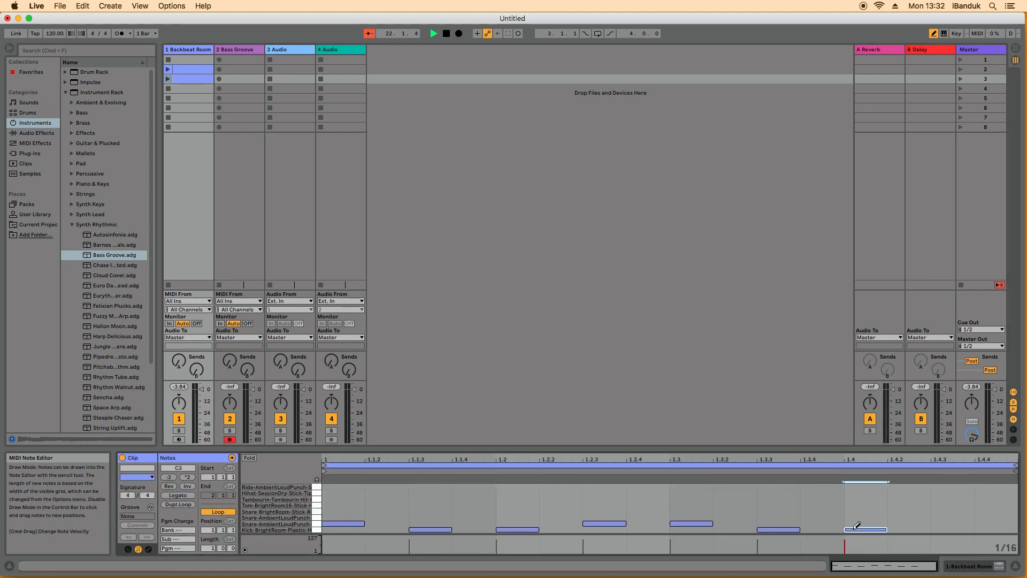
pyautogui.click(941, 523)
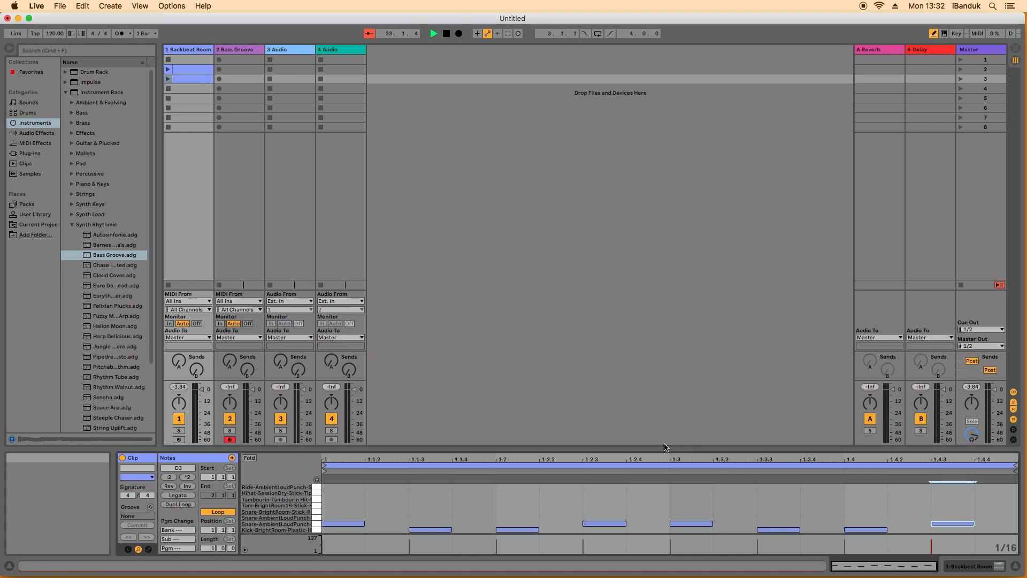
pyautogui.click(168, 79)
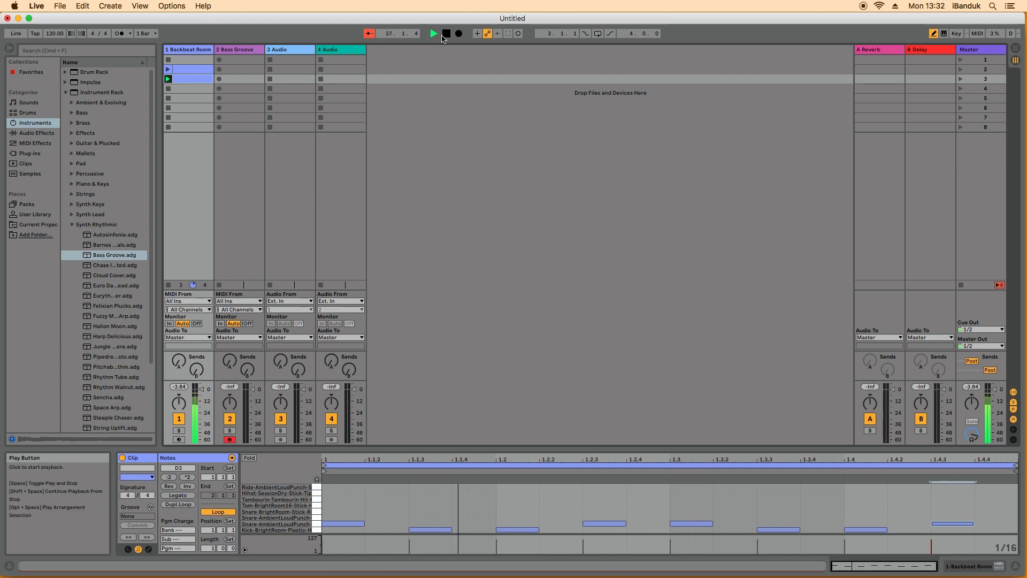
pyautogui.click(445, 34)
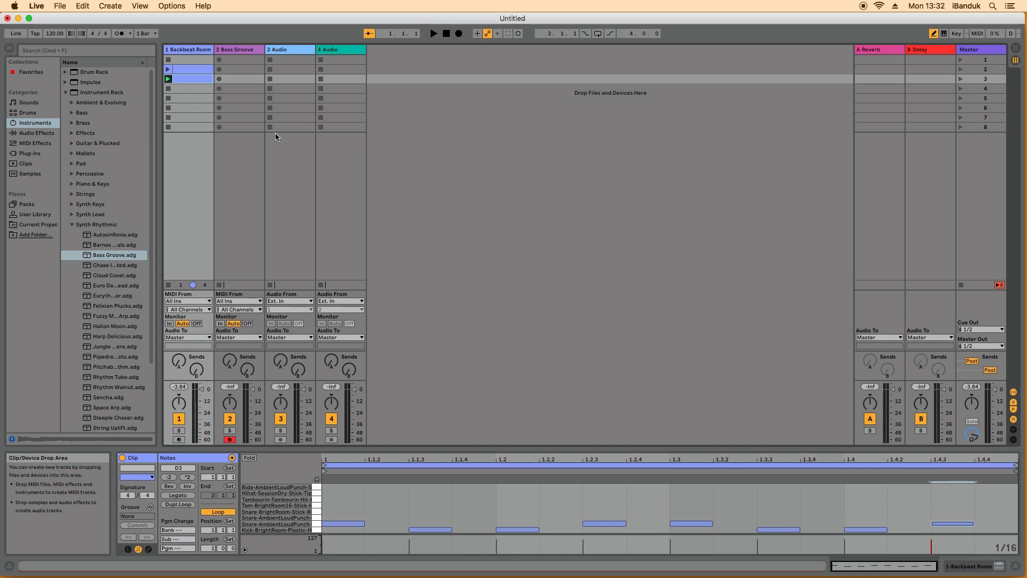
# Create a bass clip in slot 2 with a half-note grid and a half-bar G3 note.
pyautogui.doubleClick(238, 70)
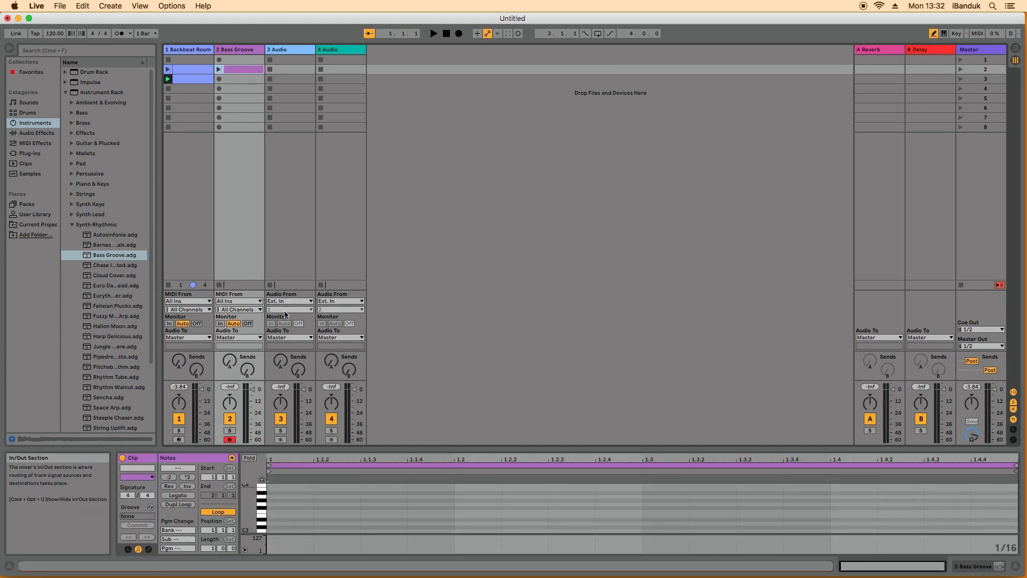
pyautogui.rightClick(341, 501)
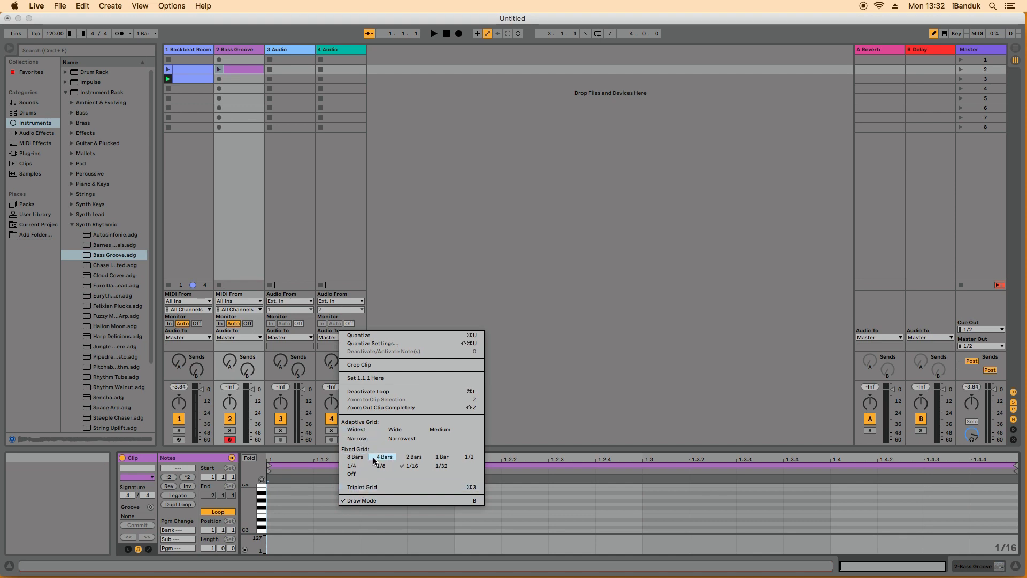
pyautogui.click(471, 457)
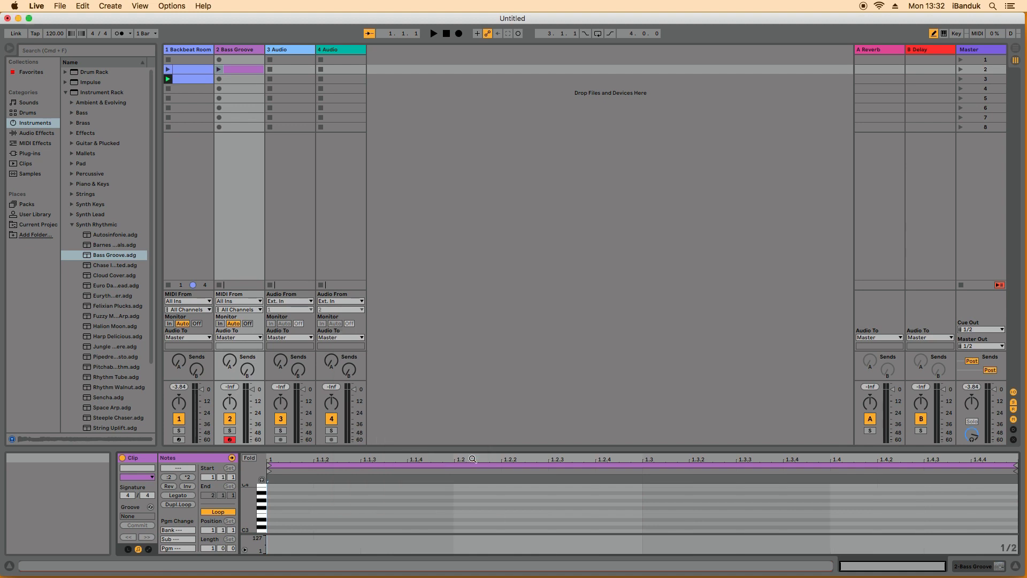
pyautogui.click(285, 499)
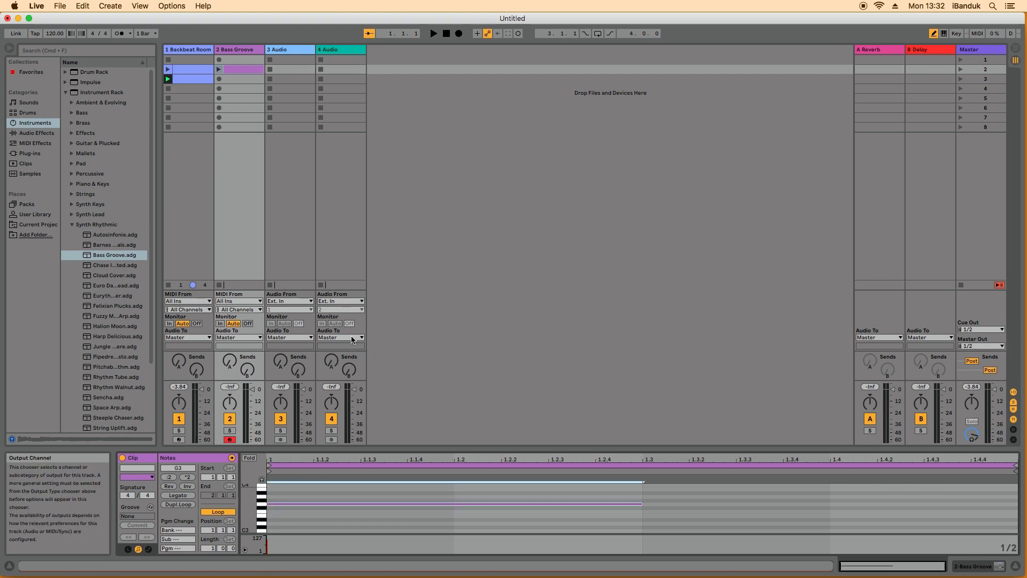
# Create a bass clip in slot 3 with a note at 1.4.3, then play both bass clips.
pyautogui.click(241, 79)
pyautogui.doubleClick(242, 79)
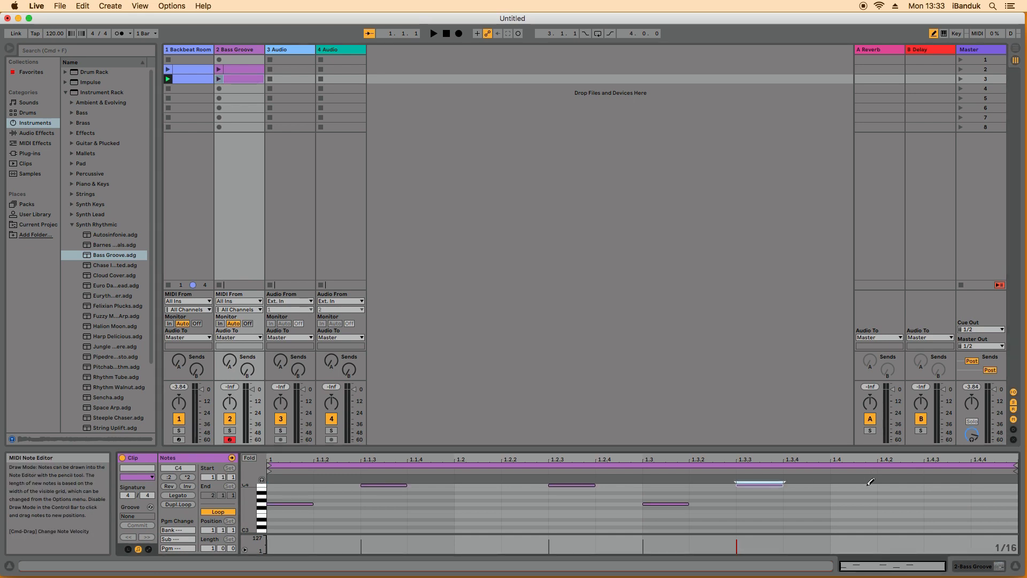
pyautogui.click(932, 483)
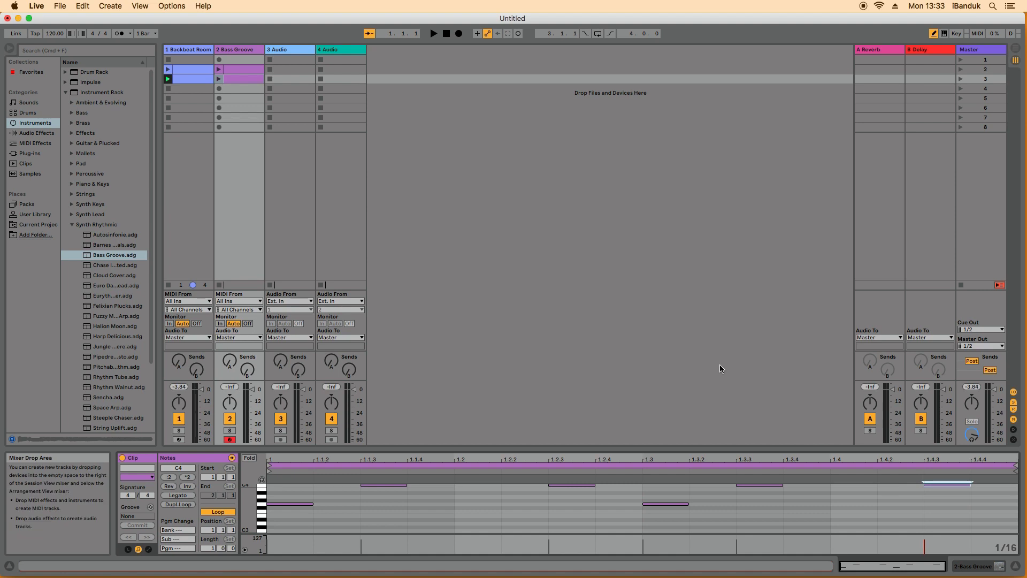
pyautogui.click(219, 79)
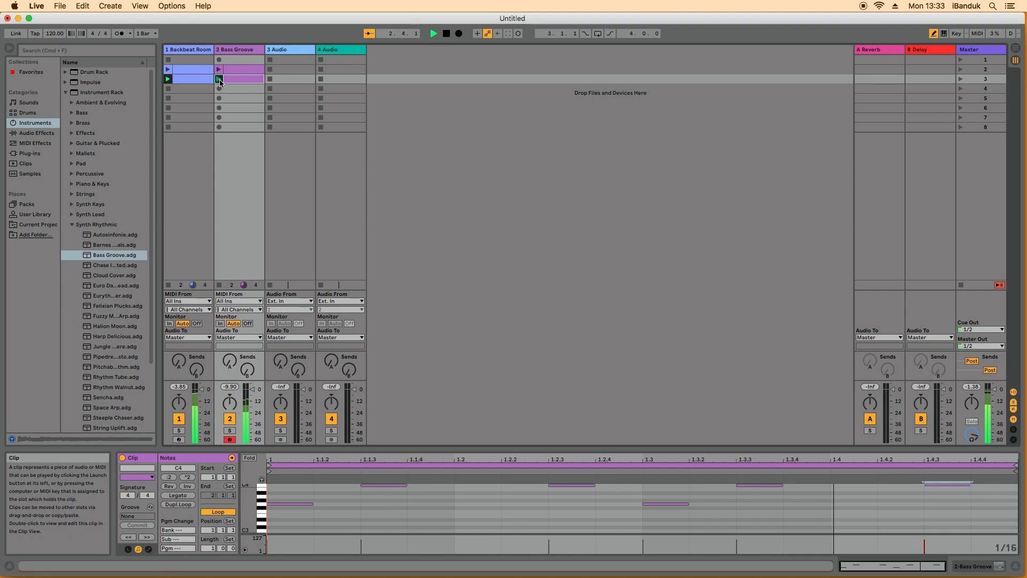
pyautogui.click(219, 70)
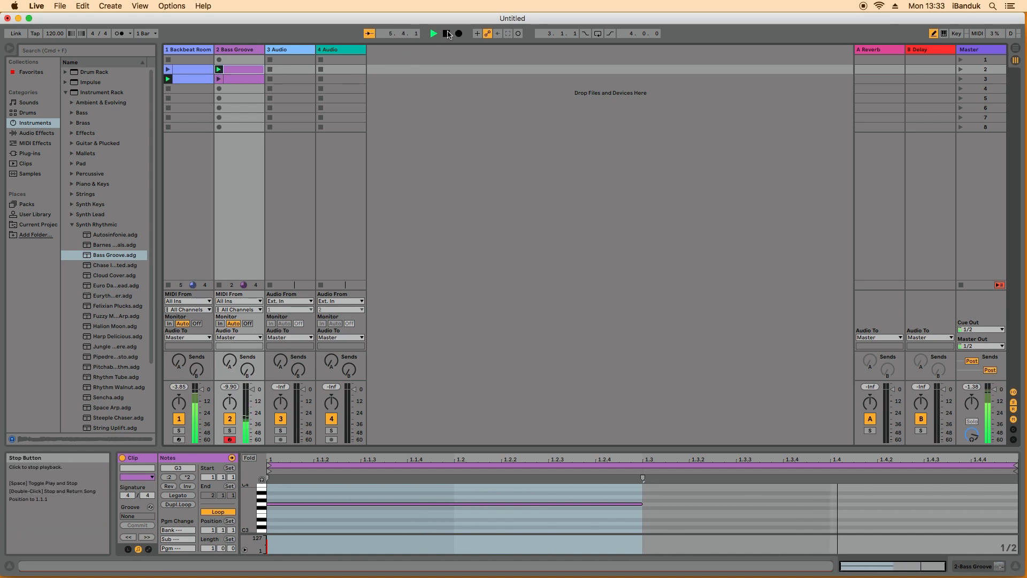
# Stop playback and set both Backbeat Room drum clips' Launch Mode to Toggle.
pyautogui.click(448, 34)
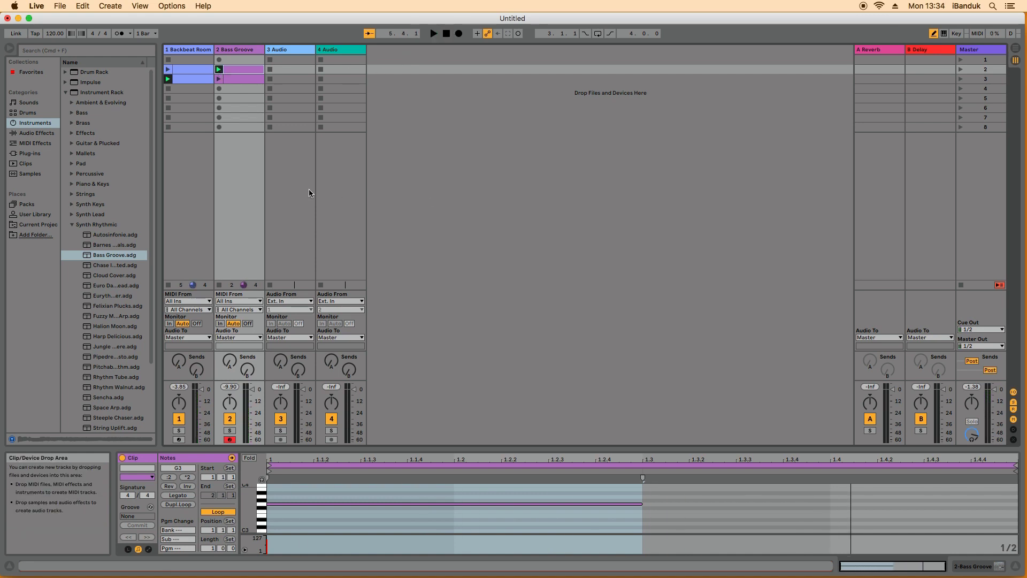
pyautogui.click(201, 70)
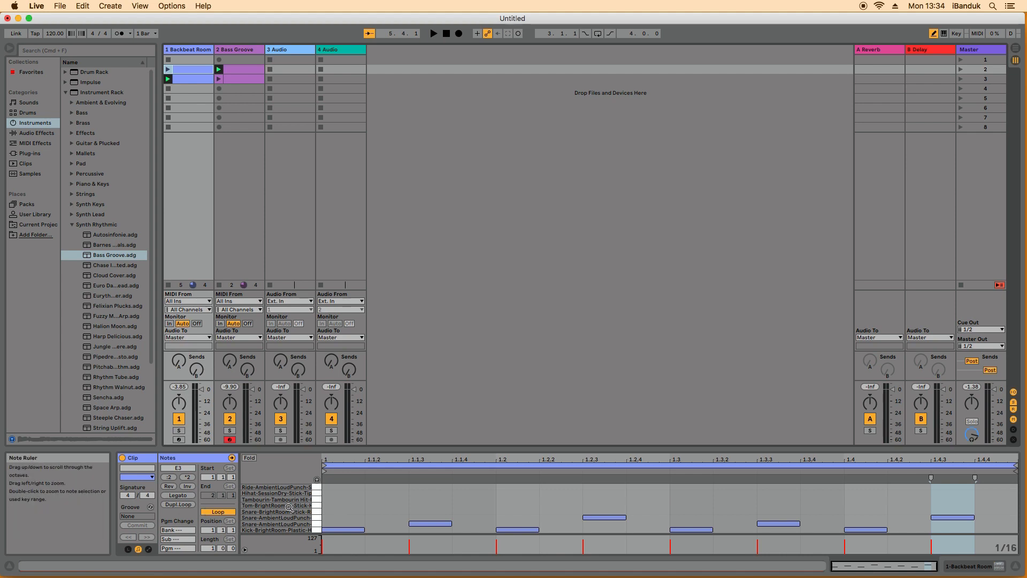
pyautogui.click(128, 549)
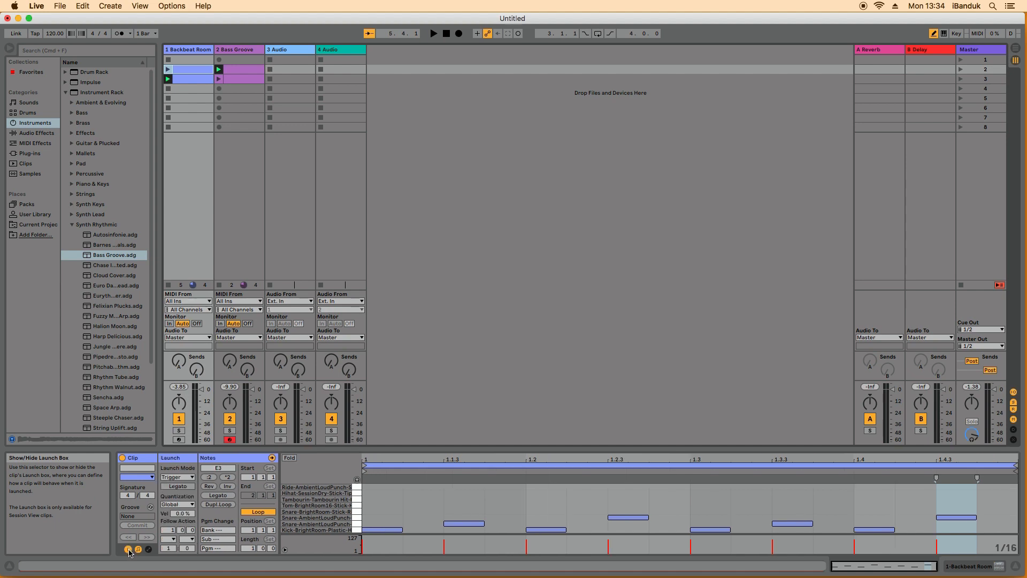
pyautogui.click(193, 480)
pyautogui.click(189, 502)
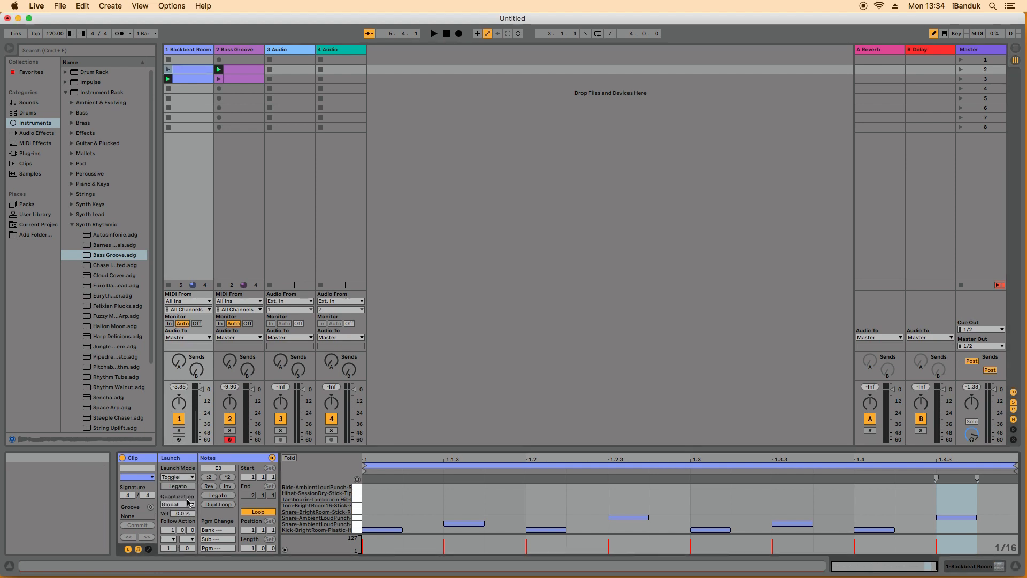
pyautogui.click(193, 78)
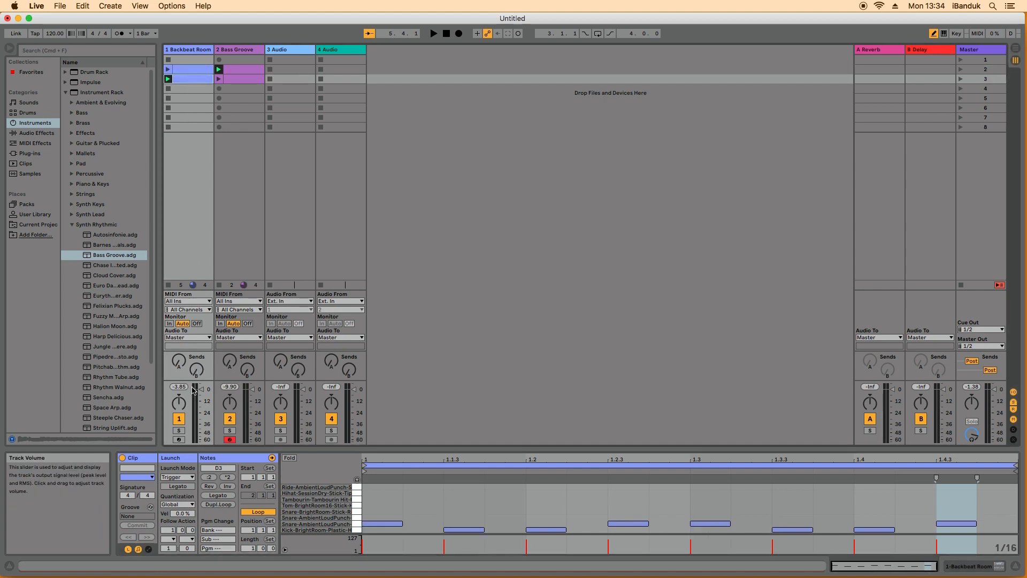
pyautogui.click(193, 477)
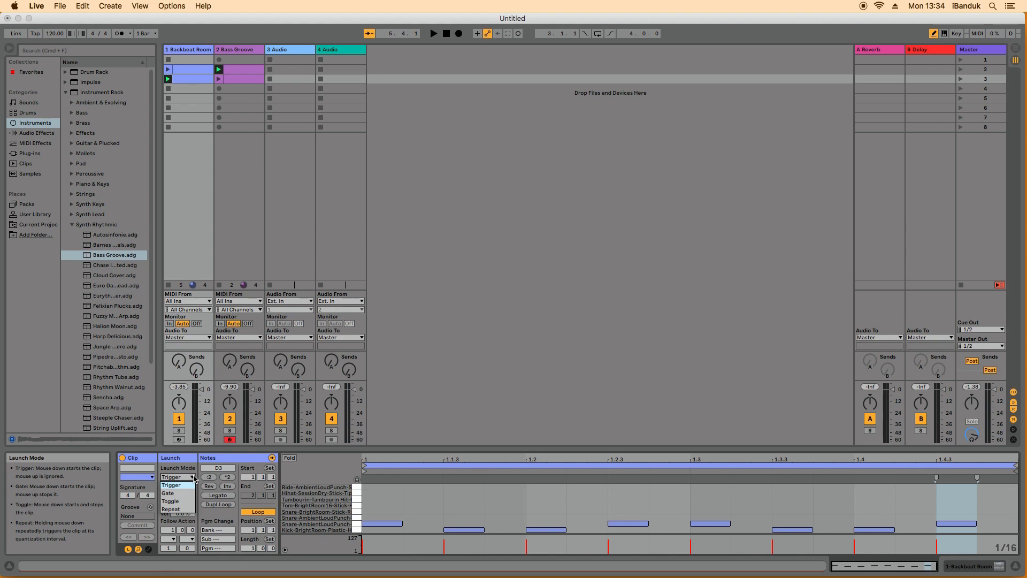
pyautogui.click(188, 502)
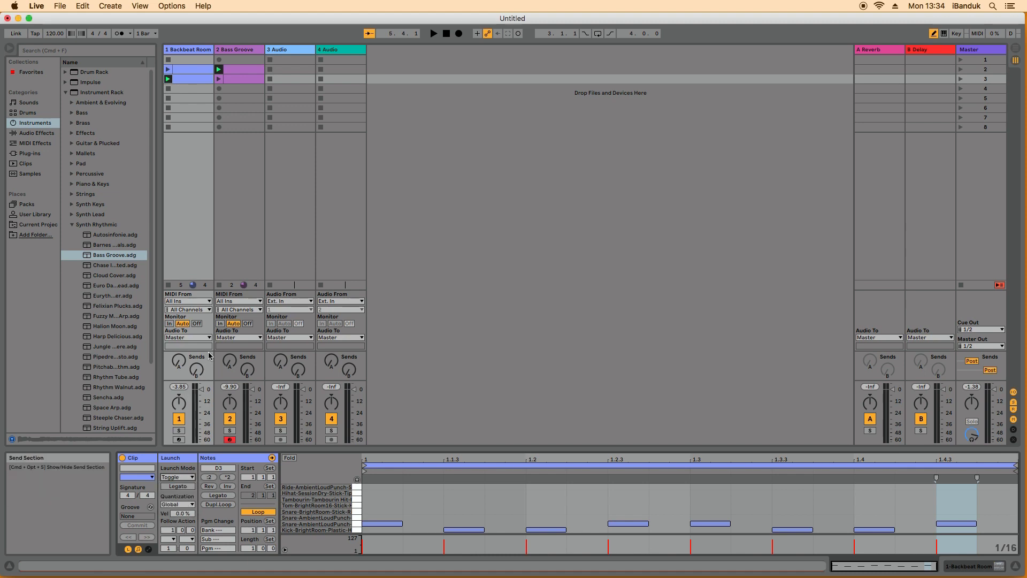
# Set both Bass Groove clips' Launch Mode to Toggle.
pyautogui.click(239, 70)
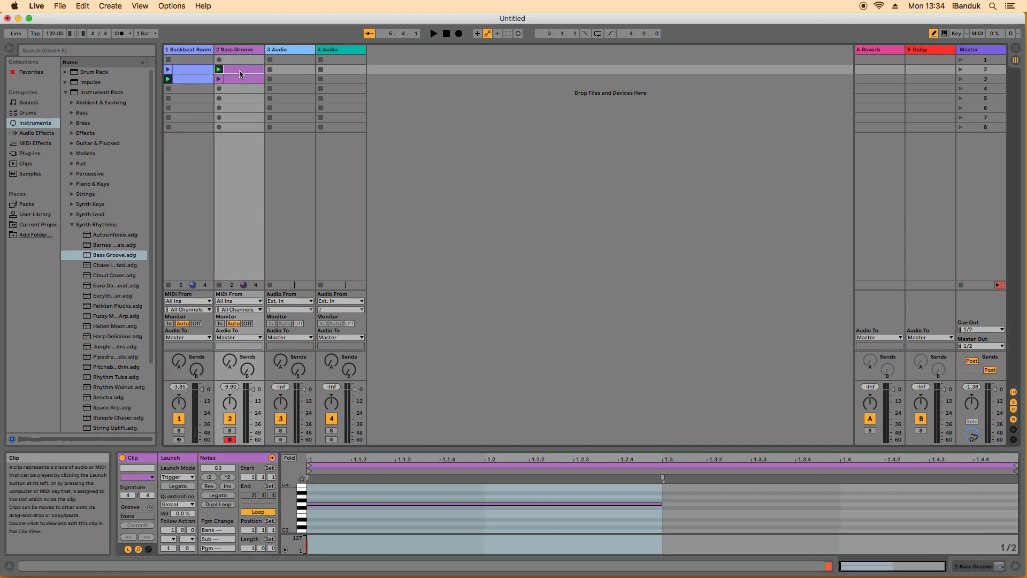
pyautogui.click(192, 477)
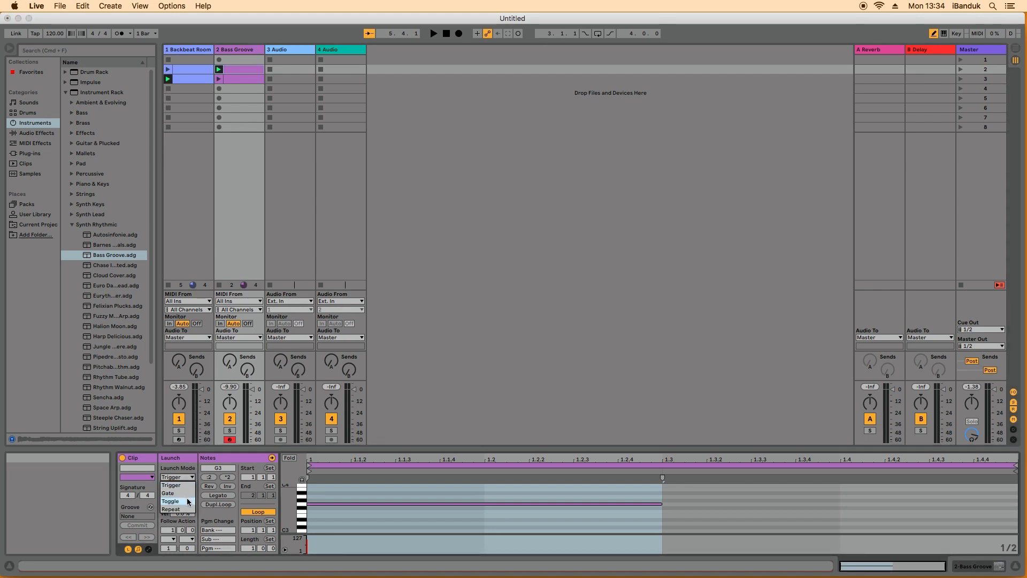
pyautogui.click(188, 502)
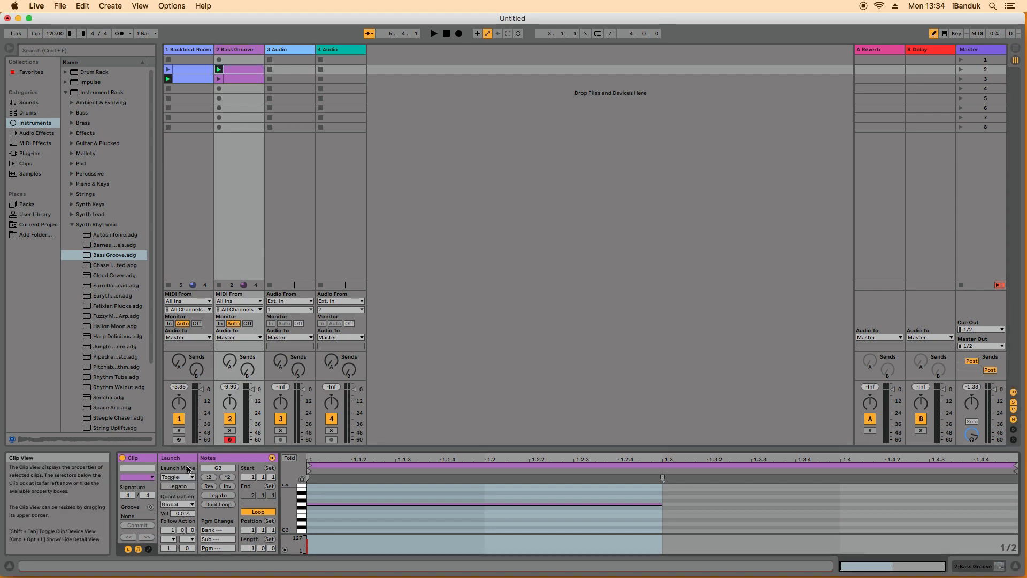
pyautogui.click(235, 77)
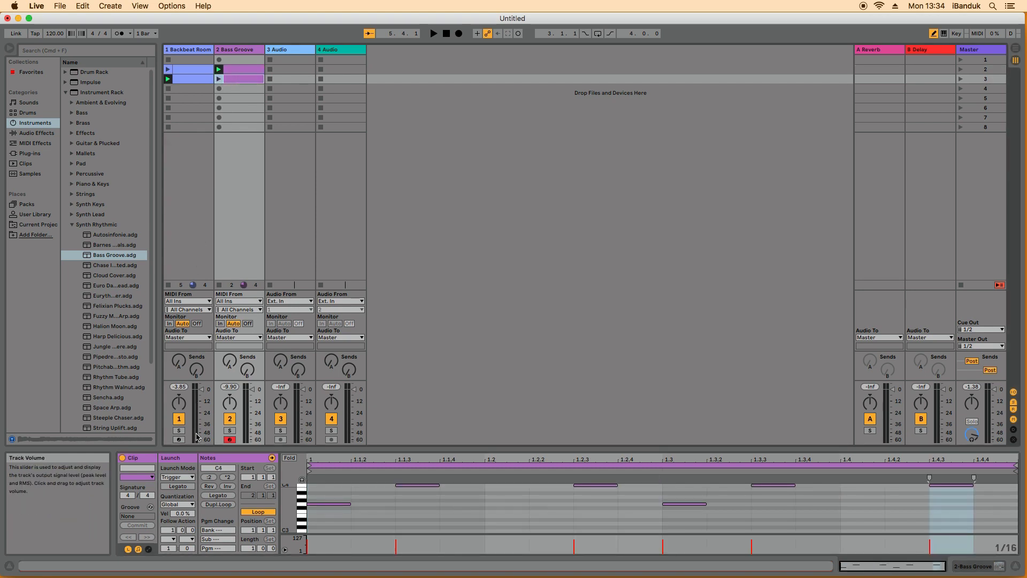
pyautogui.click(193, 477)
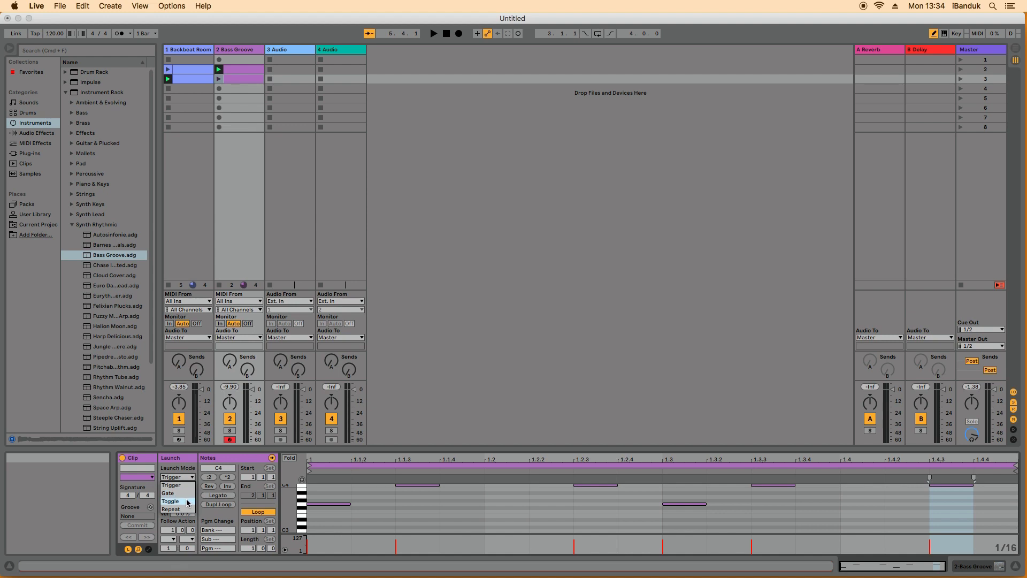
pyautogui.click(188, 502)
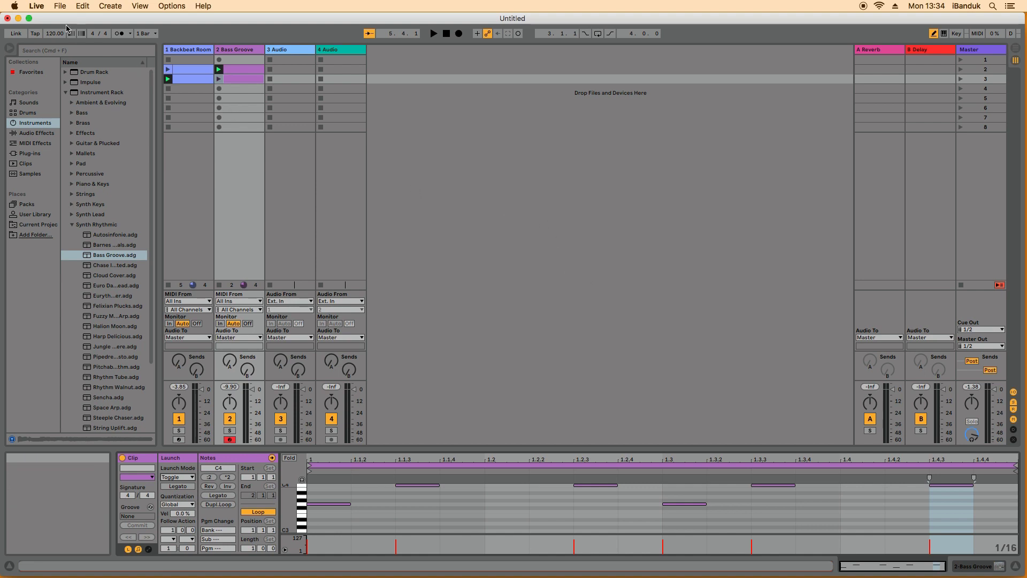
# In Preferences' Link/MIDI page, switch on Remote for the Vortex Wireless 2 input, then close.
pyautogui.click(36, 6)
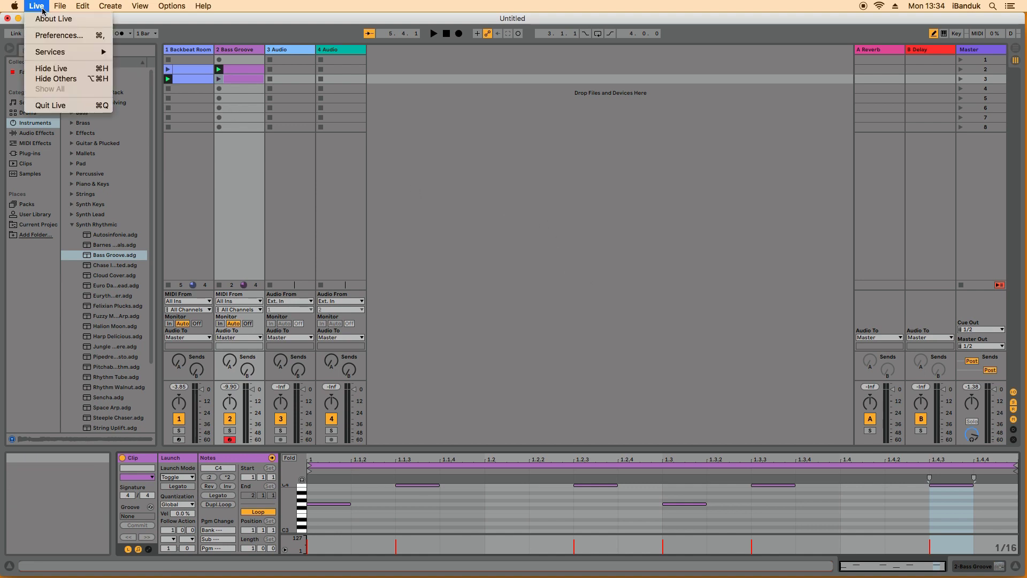
pyautogui.click(46, 37)
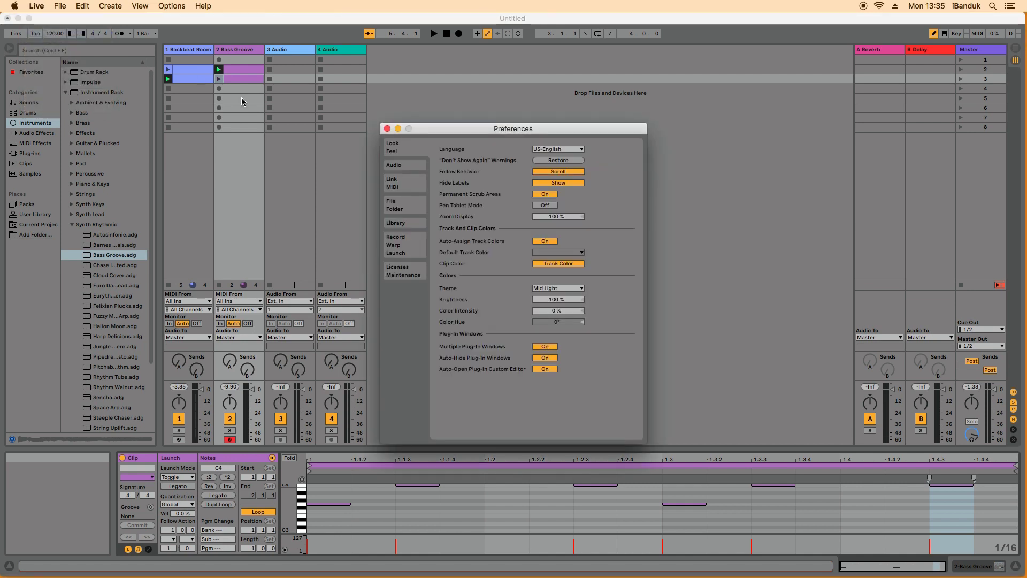
pyautogui.click(399, 189)
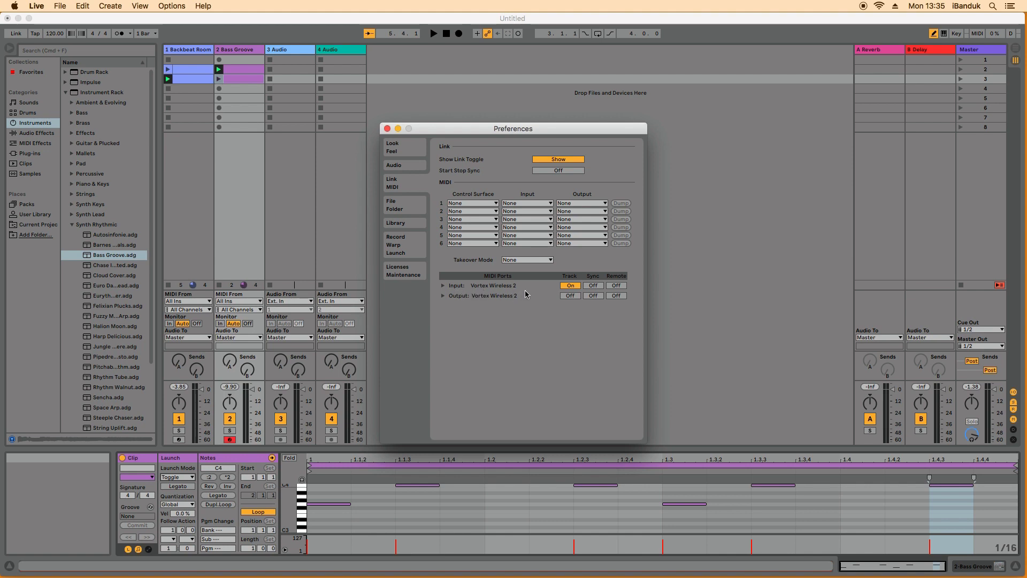
pyautogui.click(618, 287)
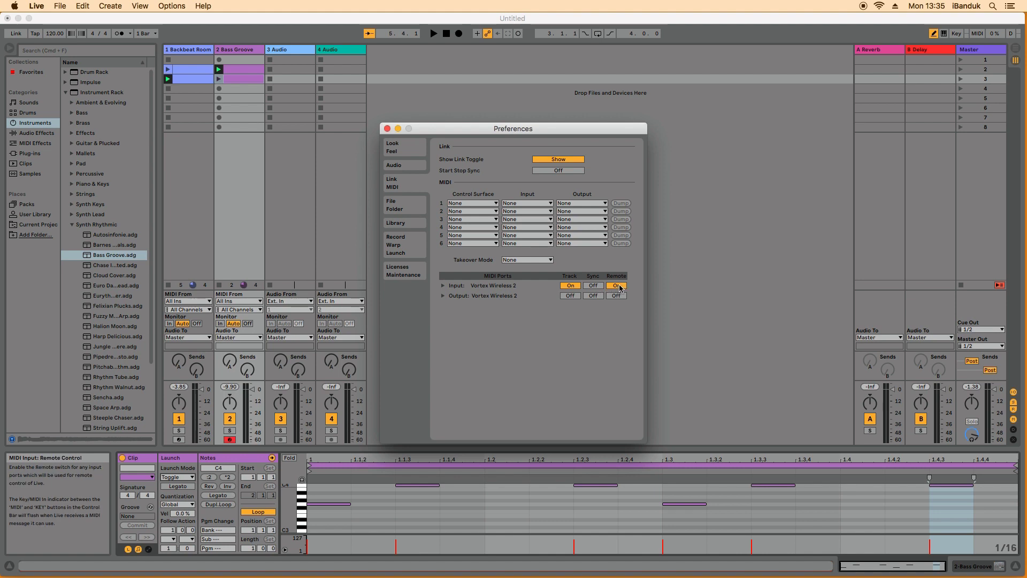
pyautogui.click(388, 129)
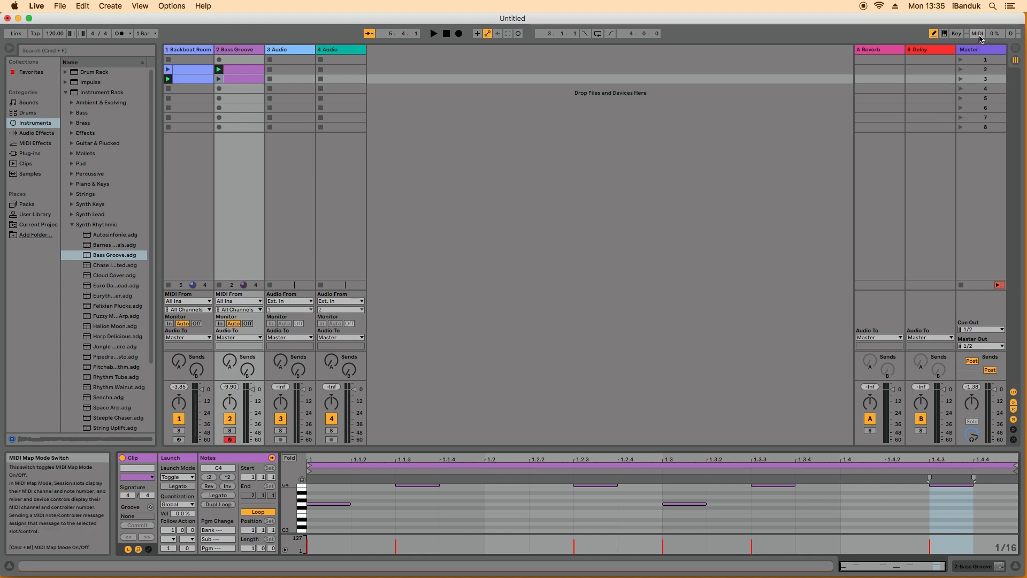
# In MIDI Map Mode, assign the drum clips to C1/C#1 and bass clips to D1/D#1.
pyautogui.click(977, 33)
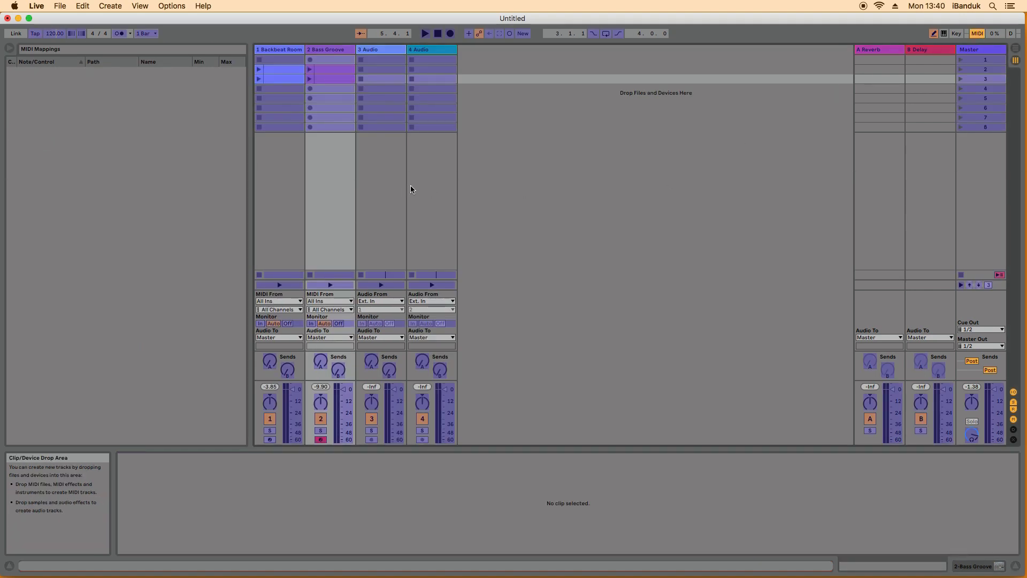
pyautogui.click(276, 71)
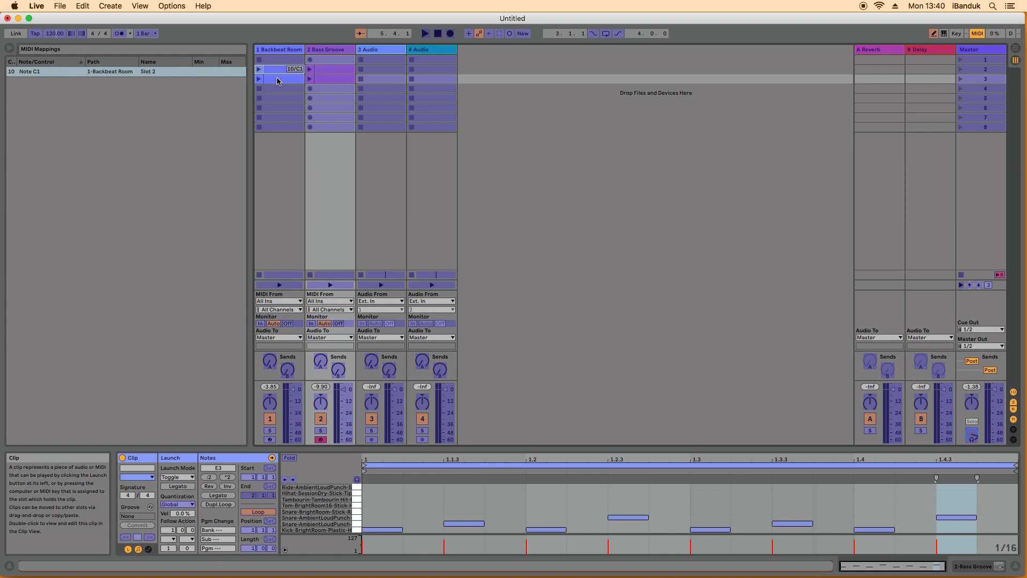
pyautogui.click(278, 80)
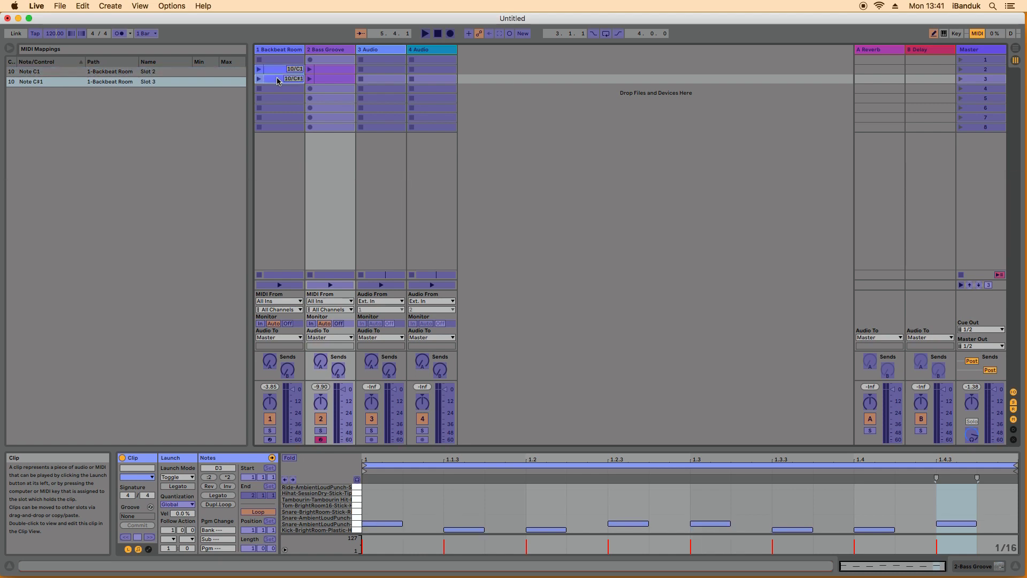
pyautogui.click(328, 74)
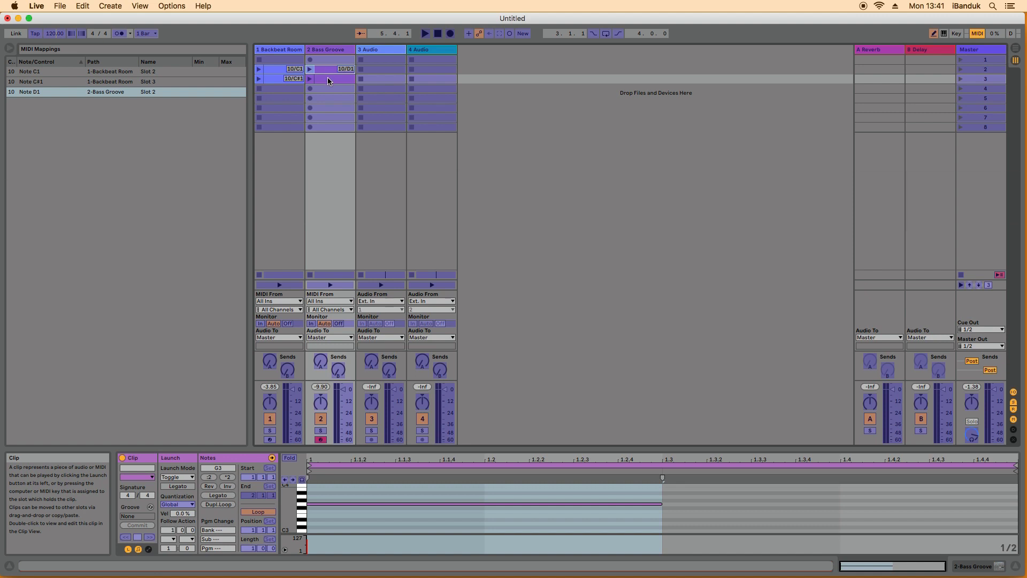
pyautogui.click(329, 81)
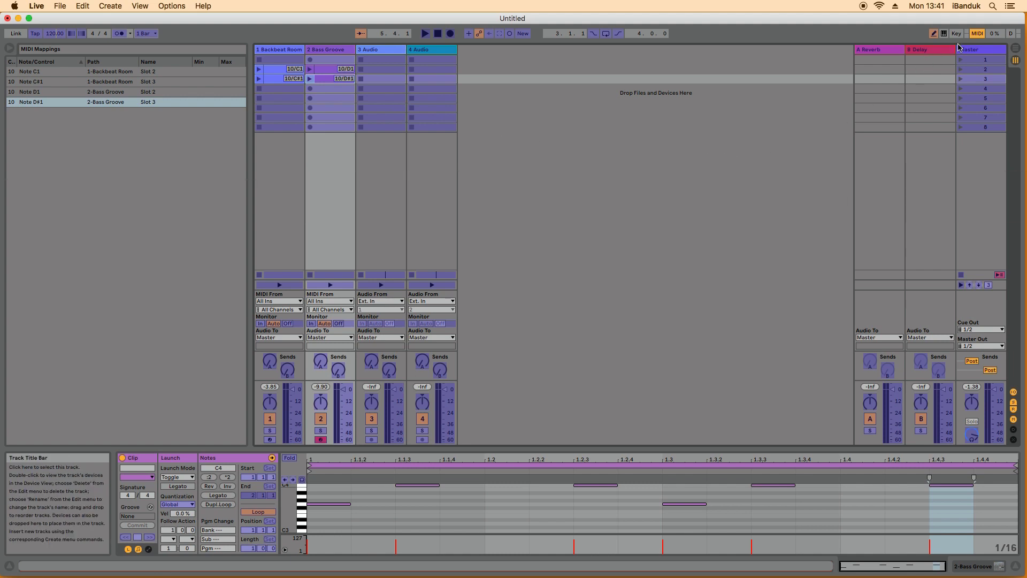
# Exit MIDI Map Mode with the four clips mapped, then open and dismiss the File menu.
pyautogui.click(977, 33)
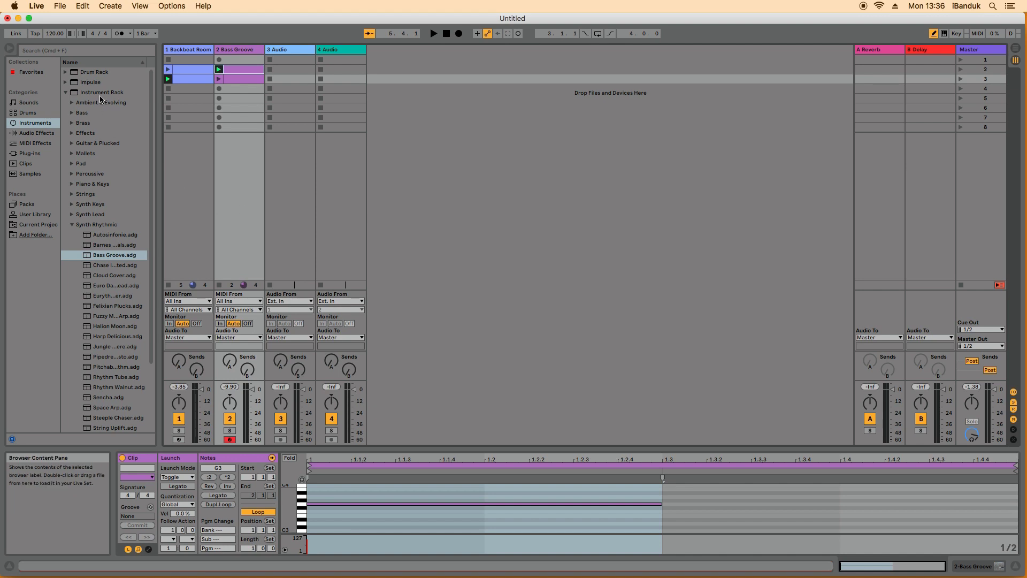
pyautogui.click(61, 7)
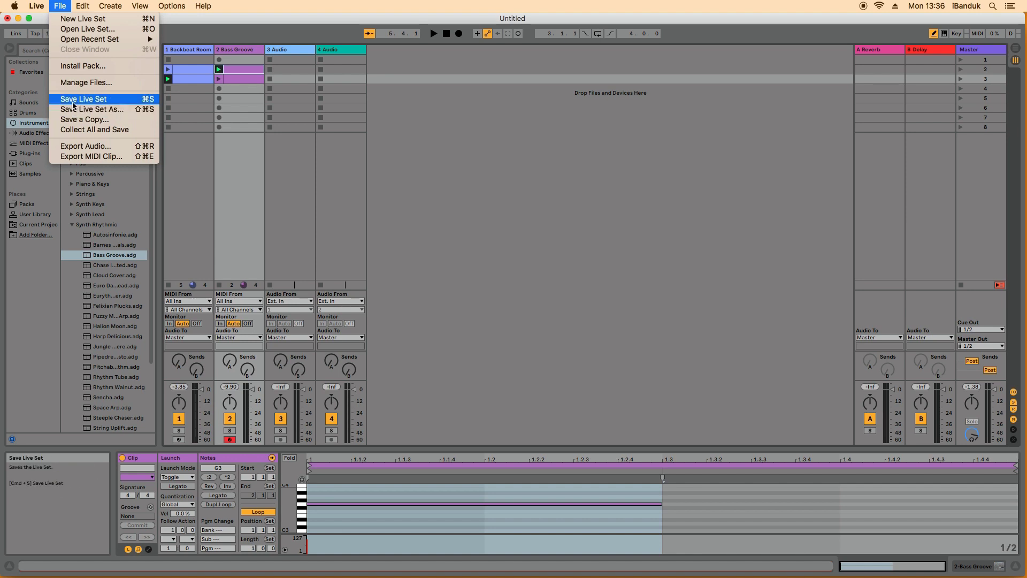
pyautogui.click(441, 203)
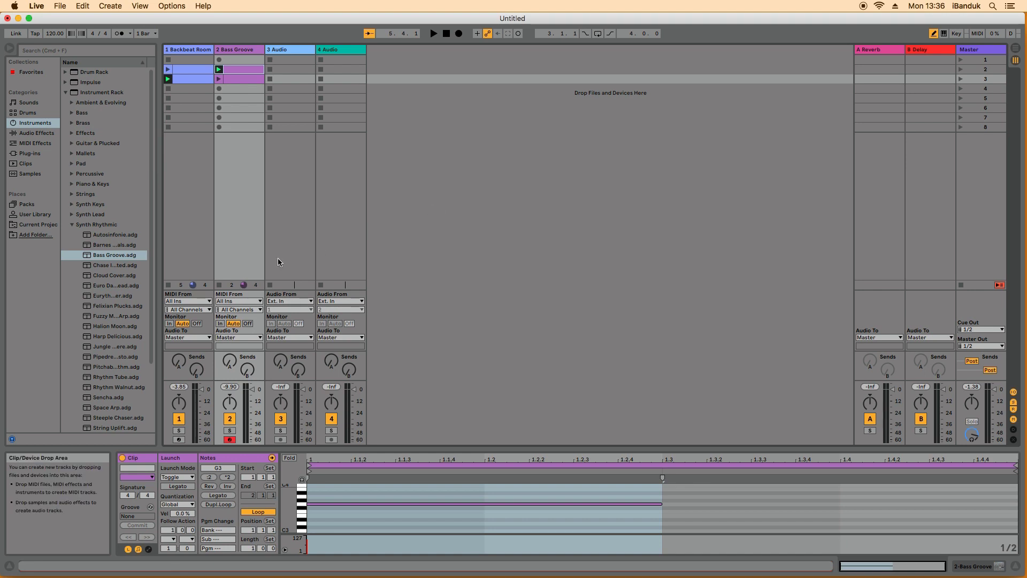